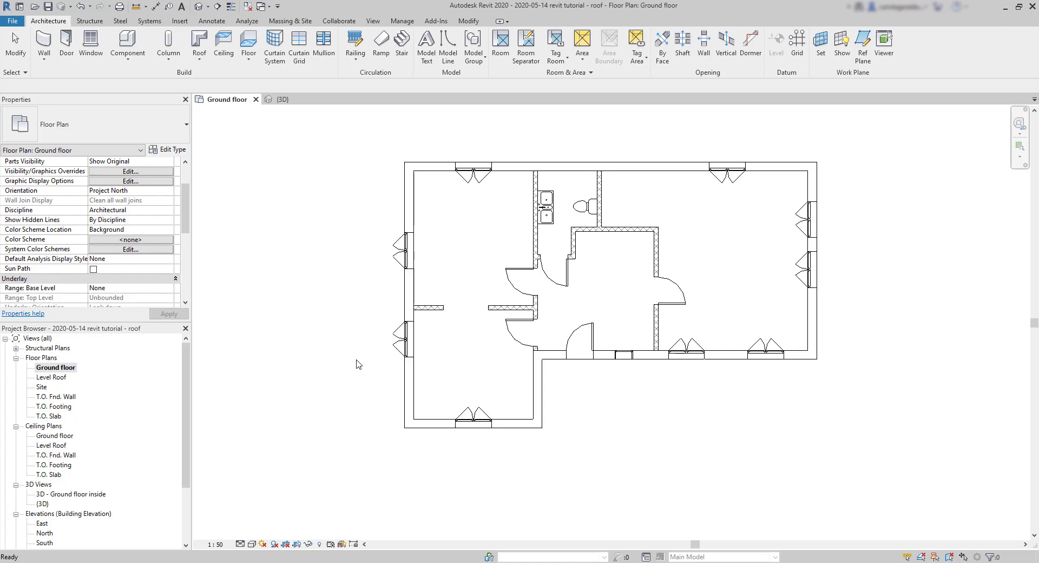
Step: Review the house model in the 3D view and the East elevation, closing the elevation and returning to the Level Roof plan
click(296, 102)
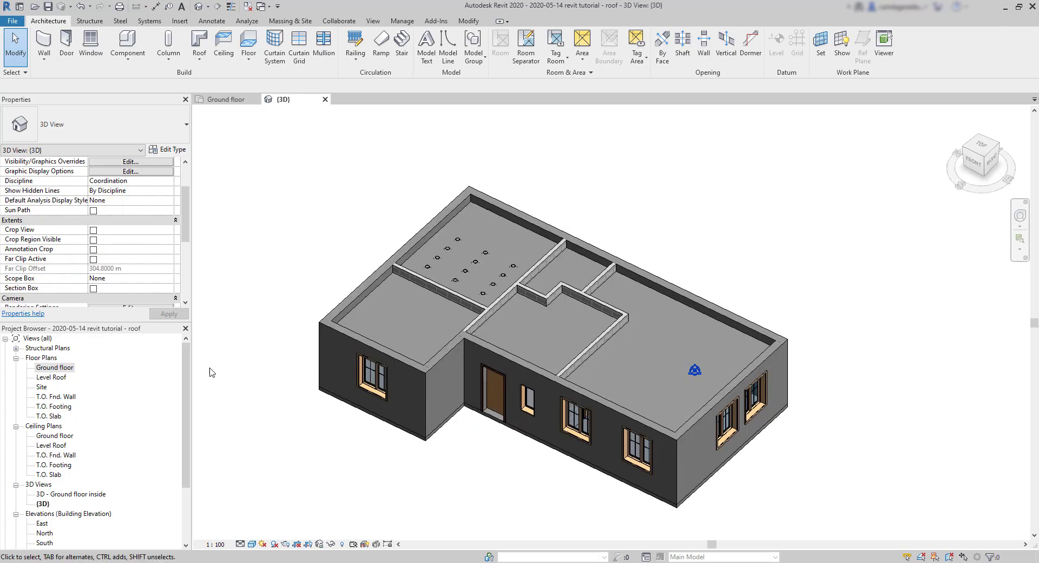
double_click(42, 524)
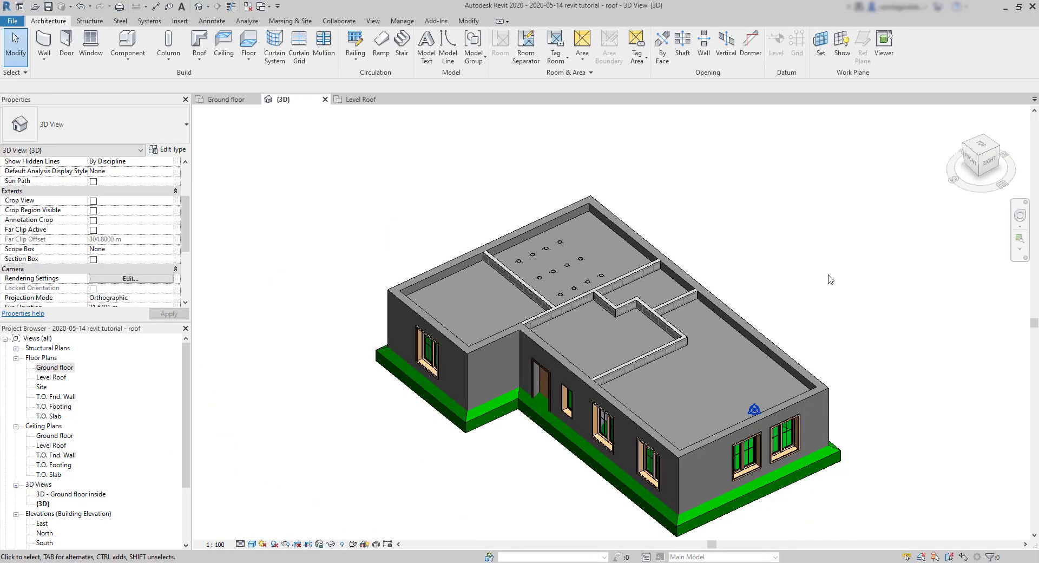
middle_drag(834, 286, 825, 232)
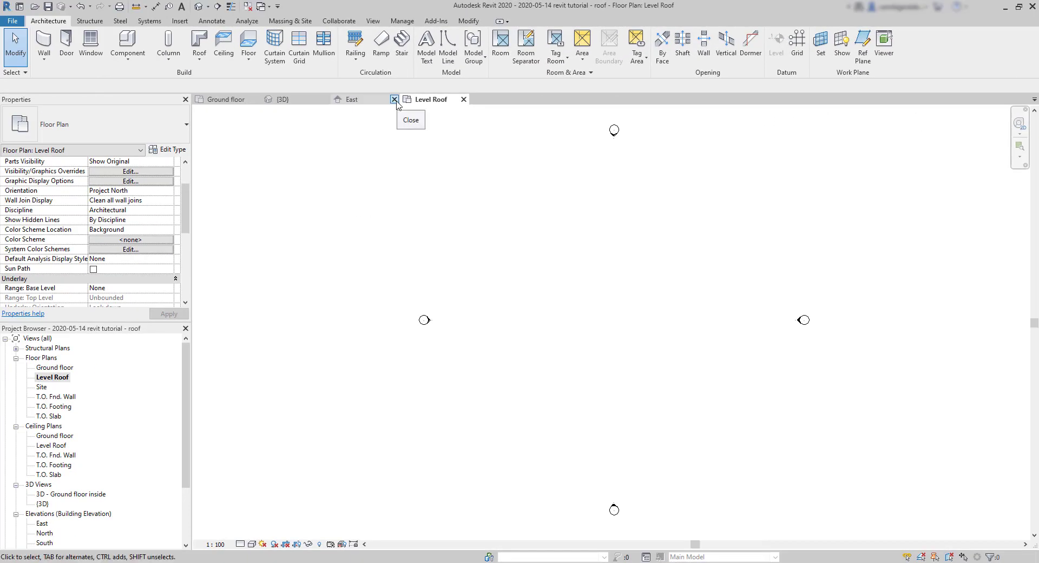
click(395, 100)
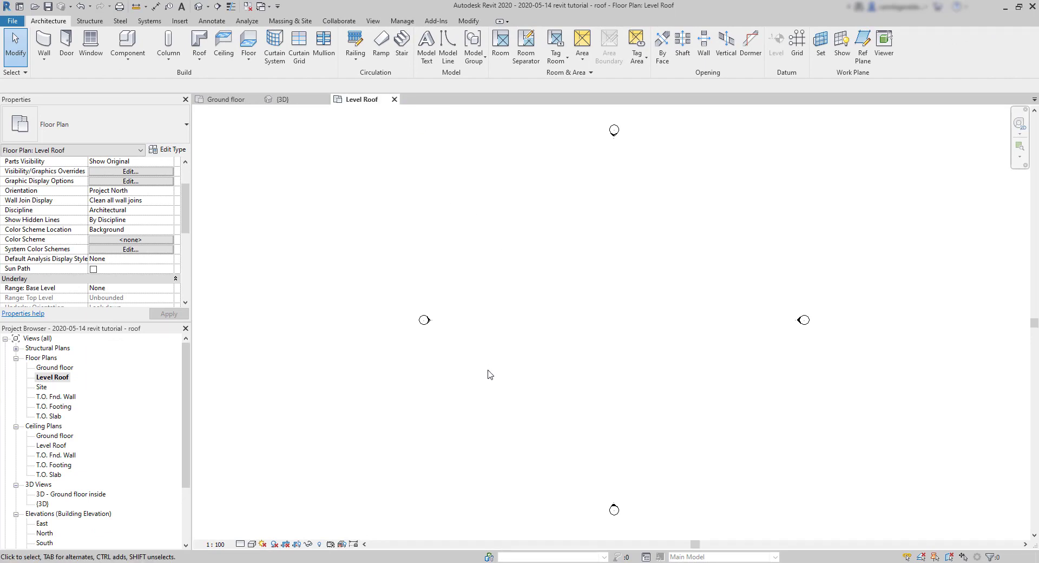
Step: Set the Level Roof plan's underlay base level to Ground floor and apply it
scroll(660, 268, down, 4)
scroll(666, 277, up, 3)
mouse_move(187, 227)
mouse_down()
mouse_move(188, 203)
mouse_move(186, 232)
mouse_up()
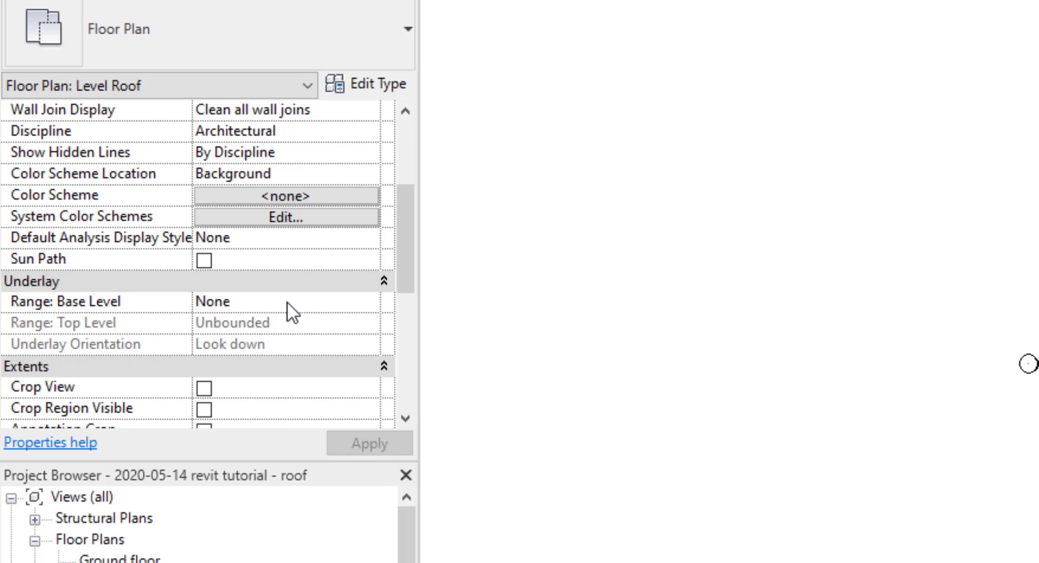
click(285, 307)
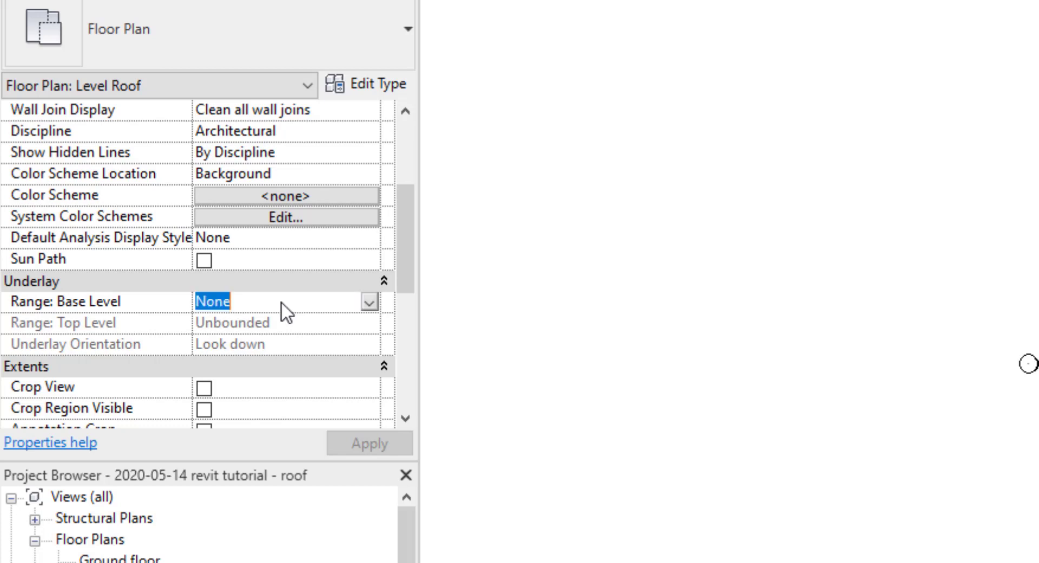
click(369, 303)
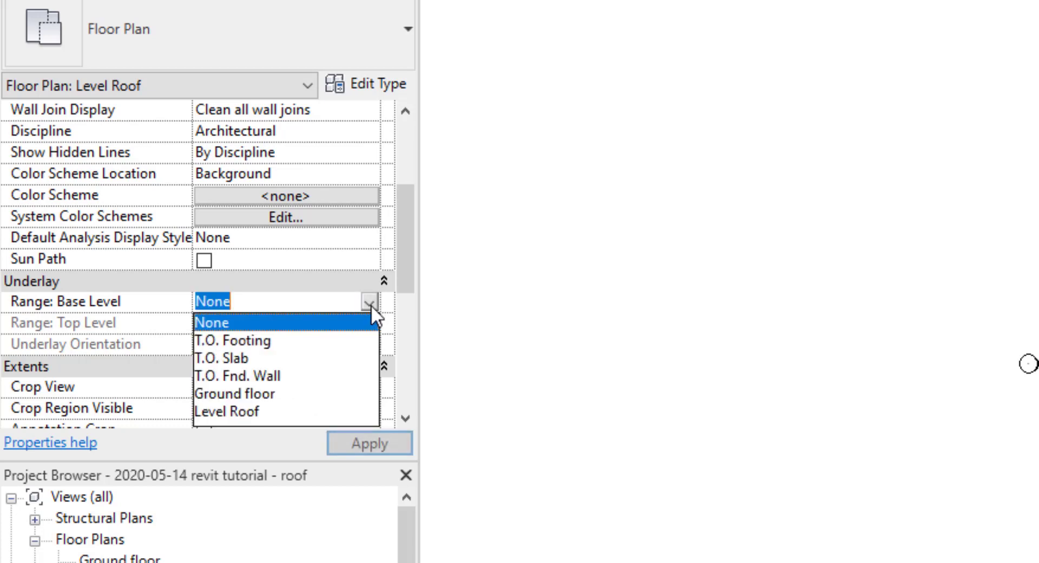
click(259, 400)
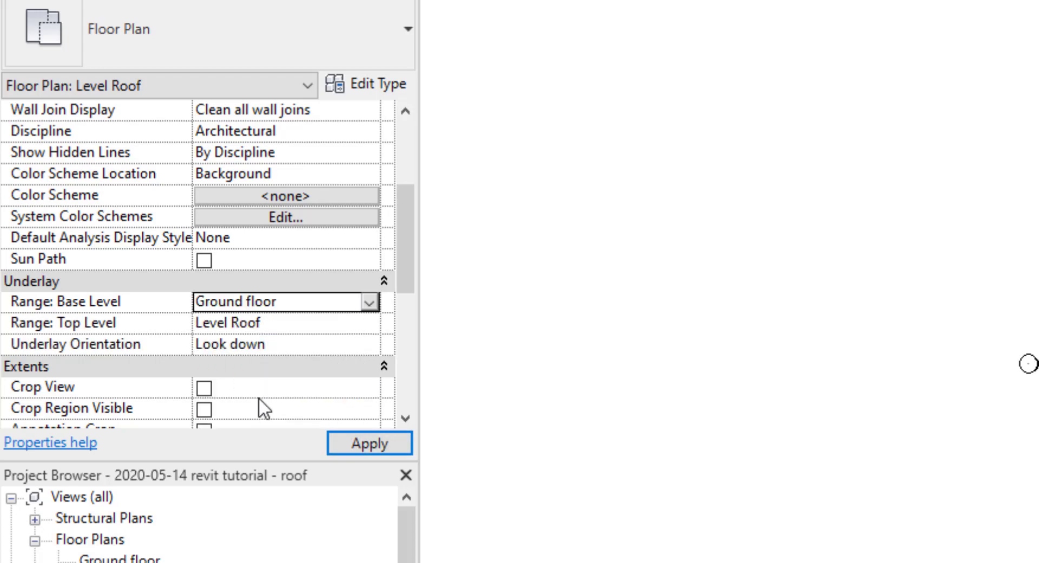
click(400, 452)
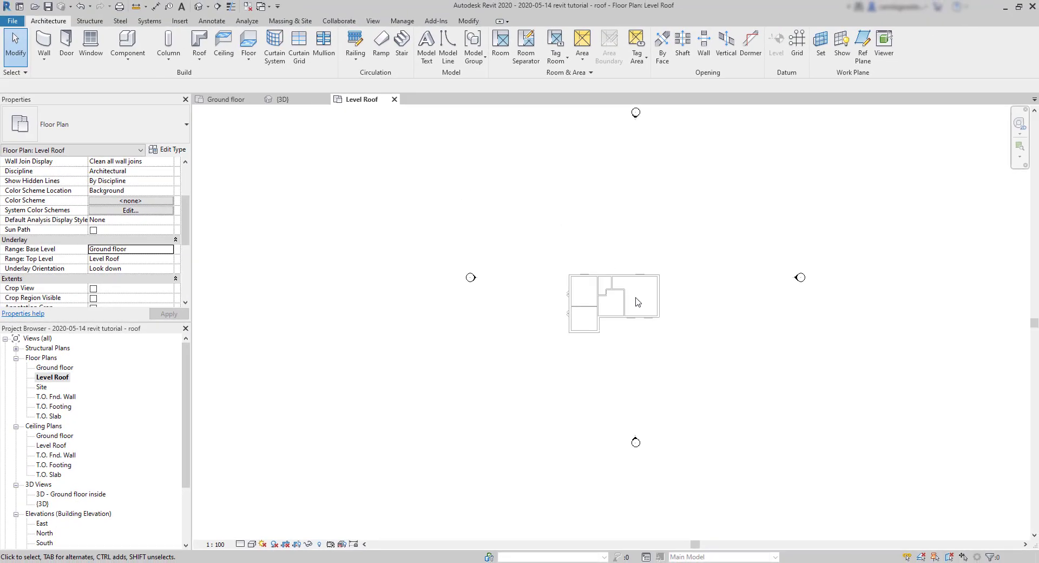
Step: Start a roof by footprint using the Generic - 400mm type with a 0.3 m overhang
scroll(637, 302, up, 5)
click(570, 343)
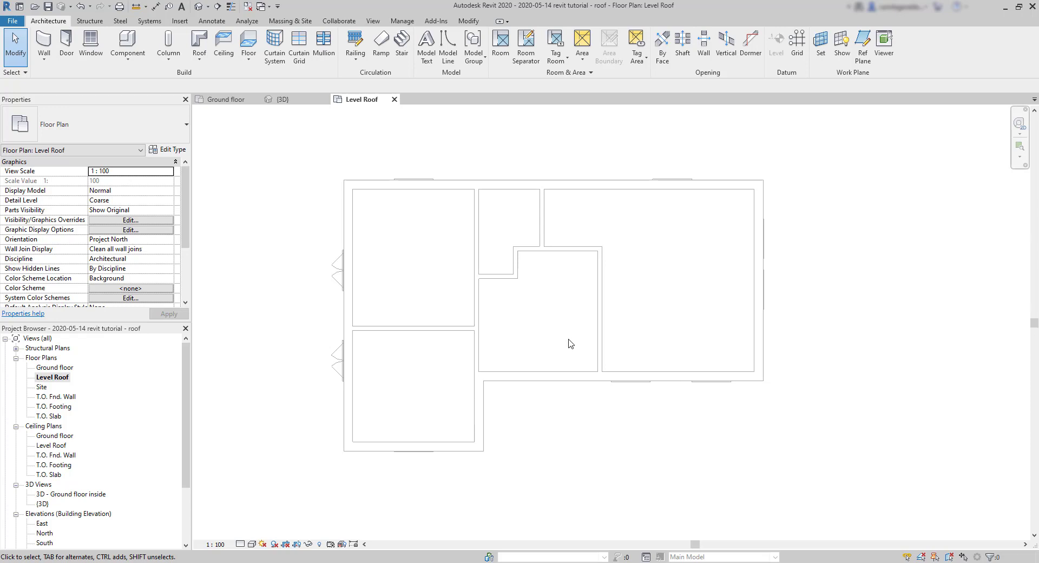
click(200, 58)
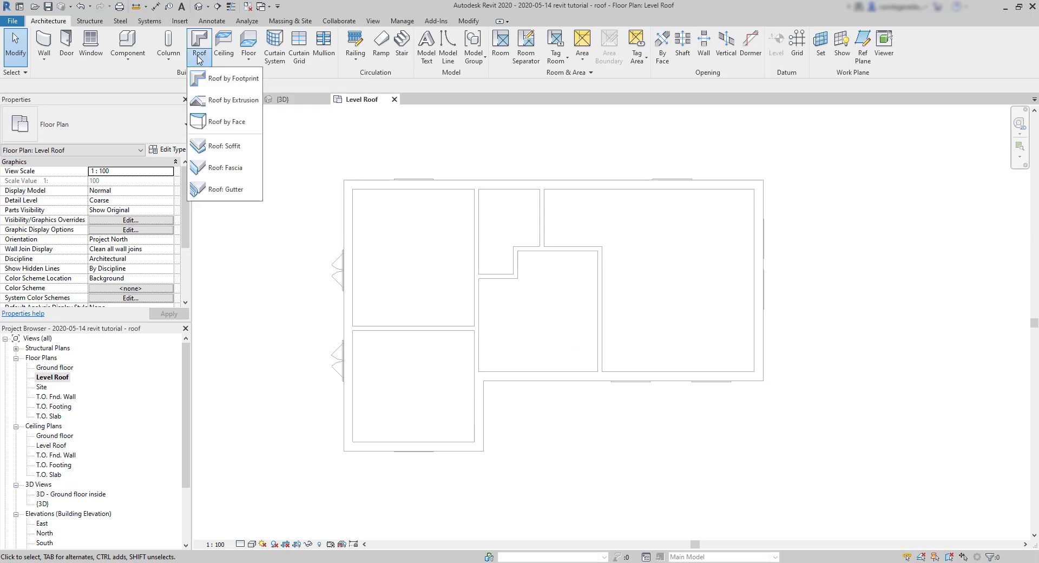
click(226, 81)
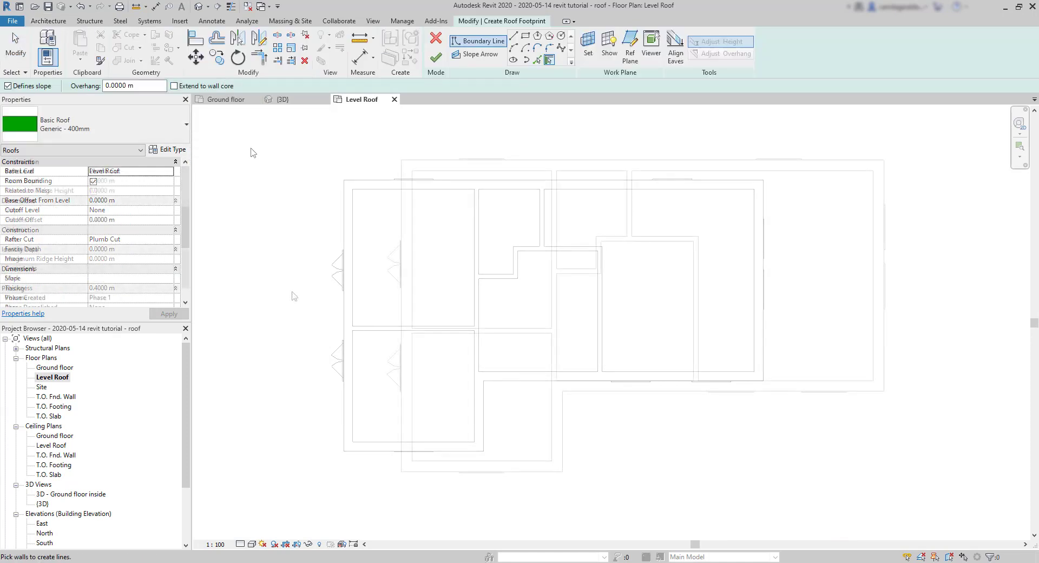
click(167, 130)
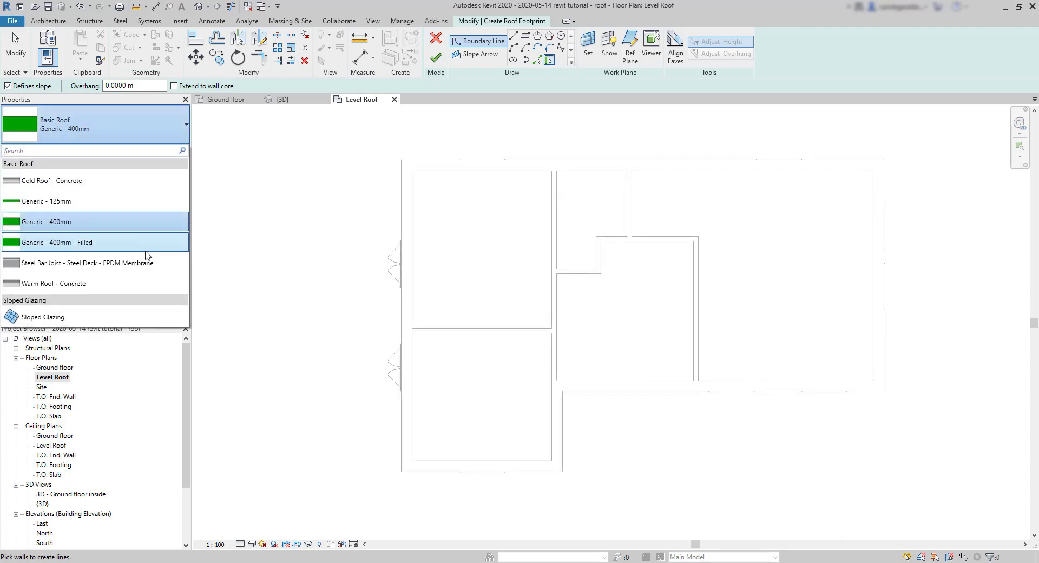
click(172, 223)
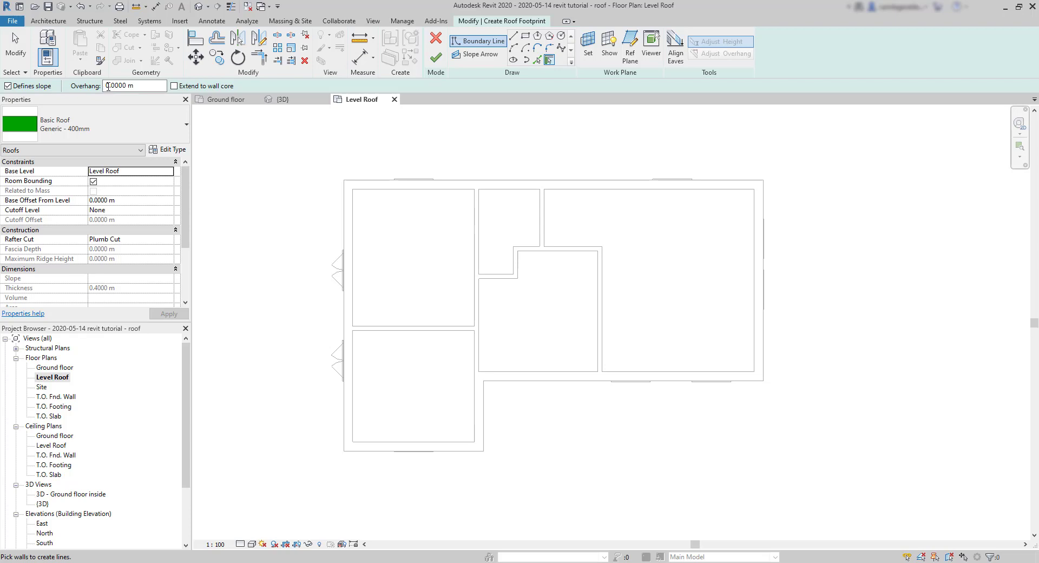
click(113, 85)
click(113, 85)
key(Return)
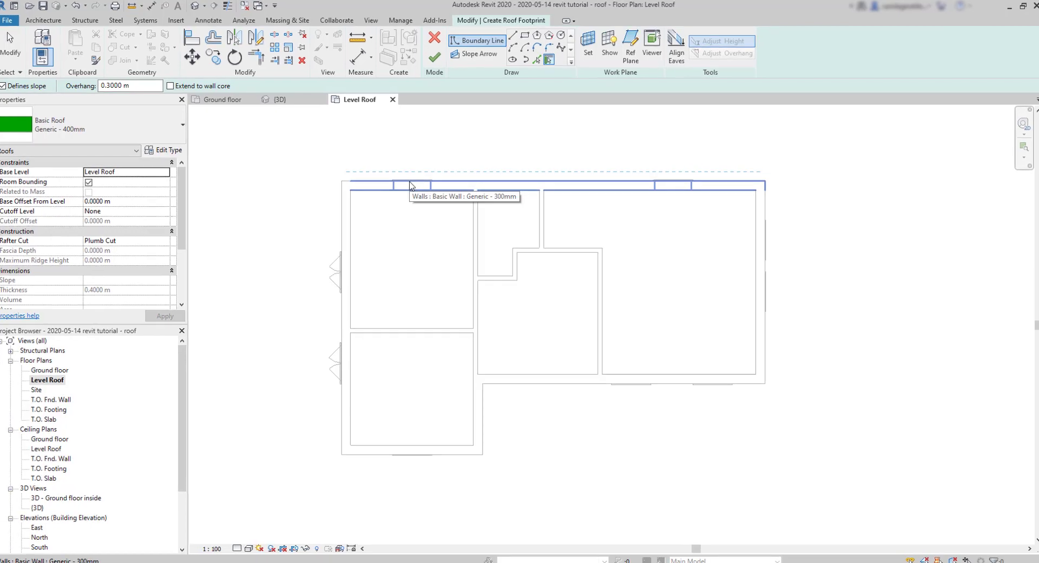
Step: Pick all six exterior walls of the L-shaped house as sloped roof boundary lines forming a closed footprint
scroll(410, 185, up, 2)
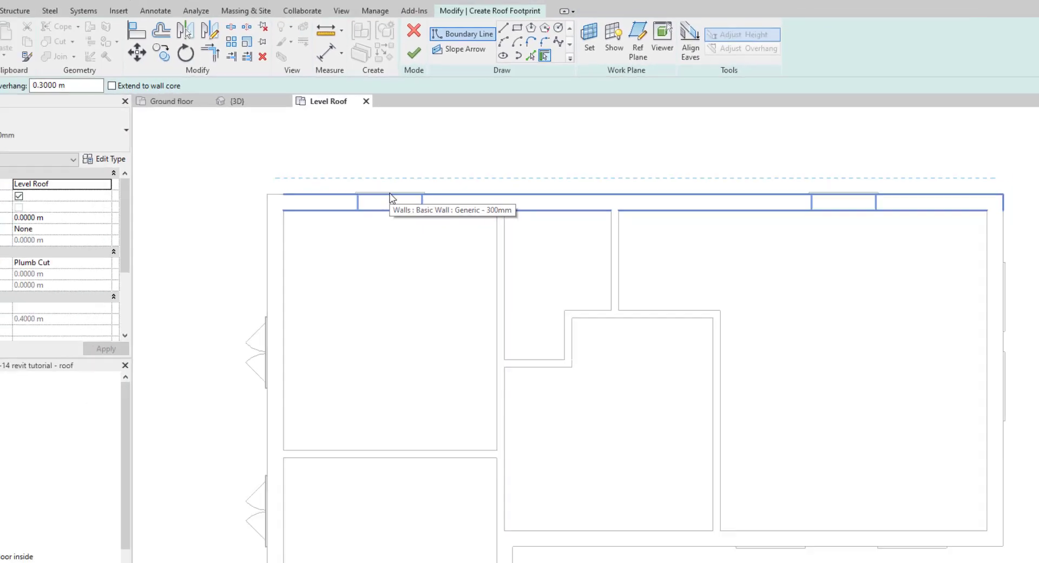
click(391, 197)
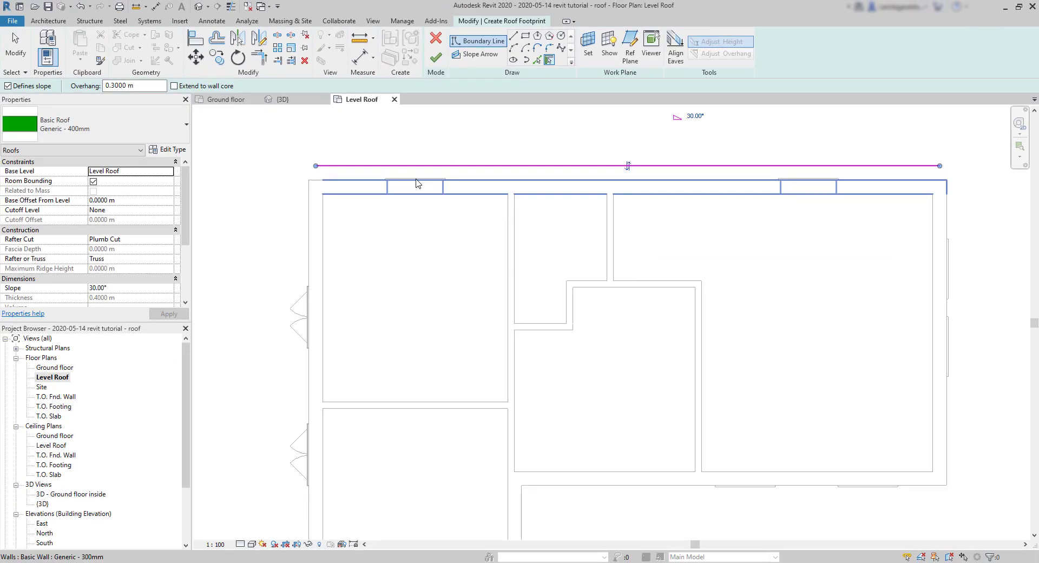
click(938, 313)
click(849, 485)
scroll(758, 376, down, 3)
scroll(683, 508, up, 2)
click(599, 481)
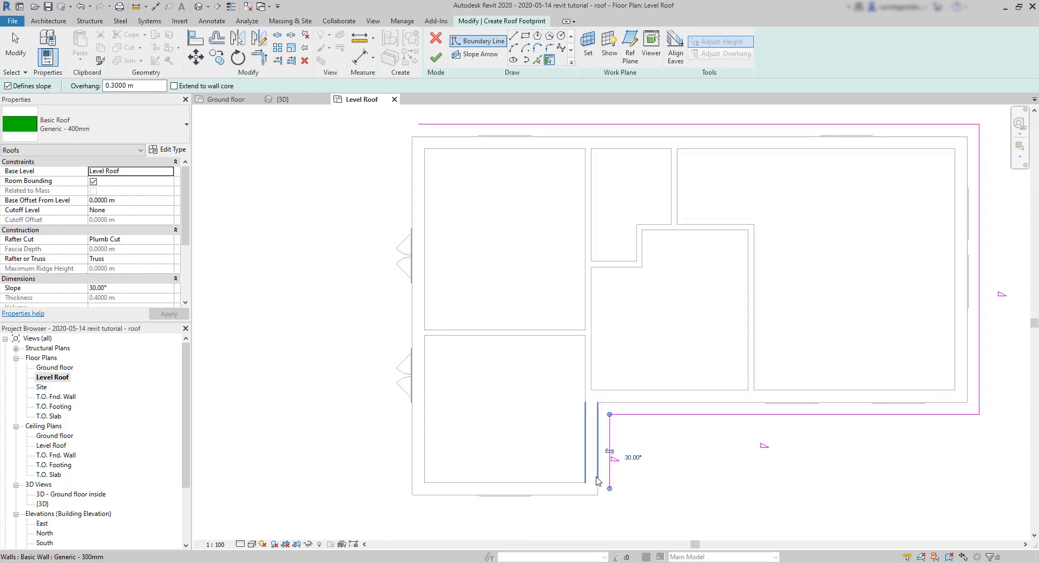
click(531, 491)
click(430, 440)
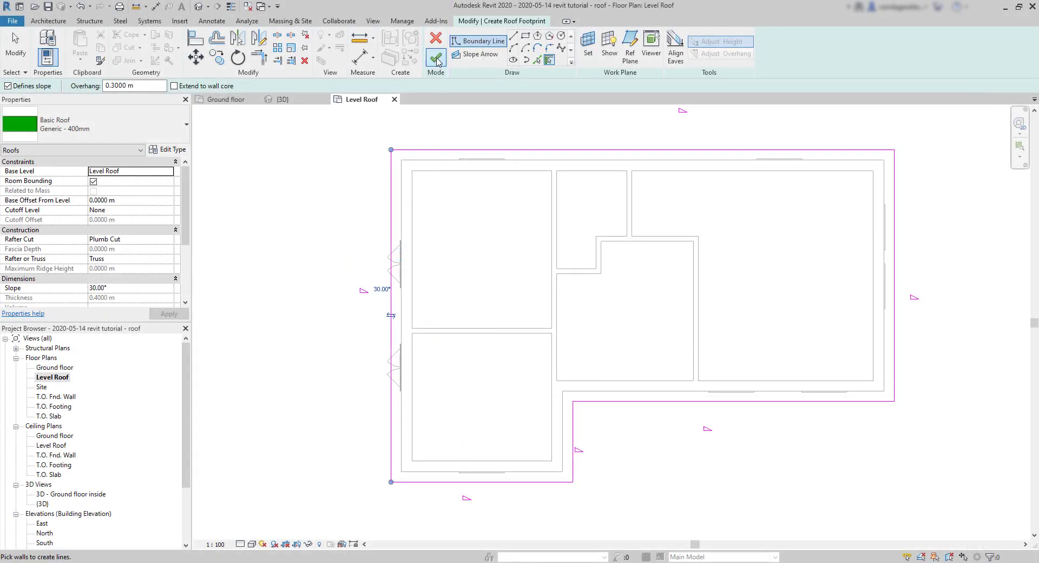
Step: Finish the L-shaped roof without attaching the highlighted walls and inspect it in the 3D view
click(435, 57)
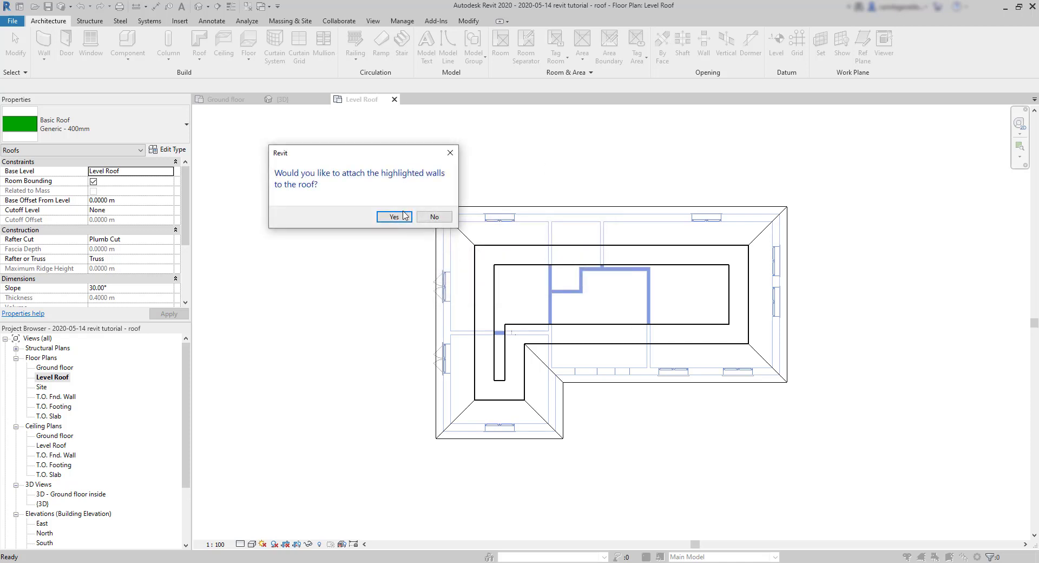
click(434, 216)
click(283, 100)
click(792, 262)
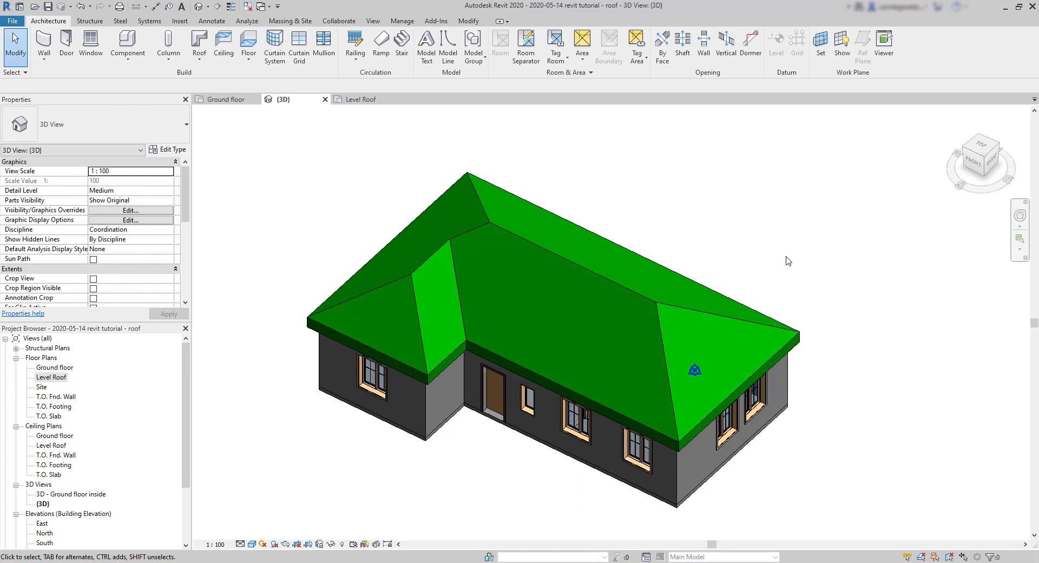
shift+middle_drag(788, 261, 874, 362)
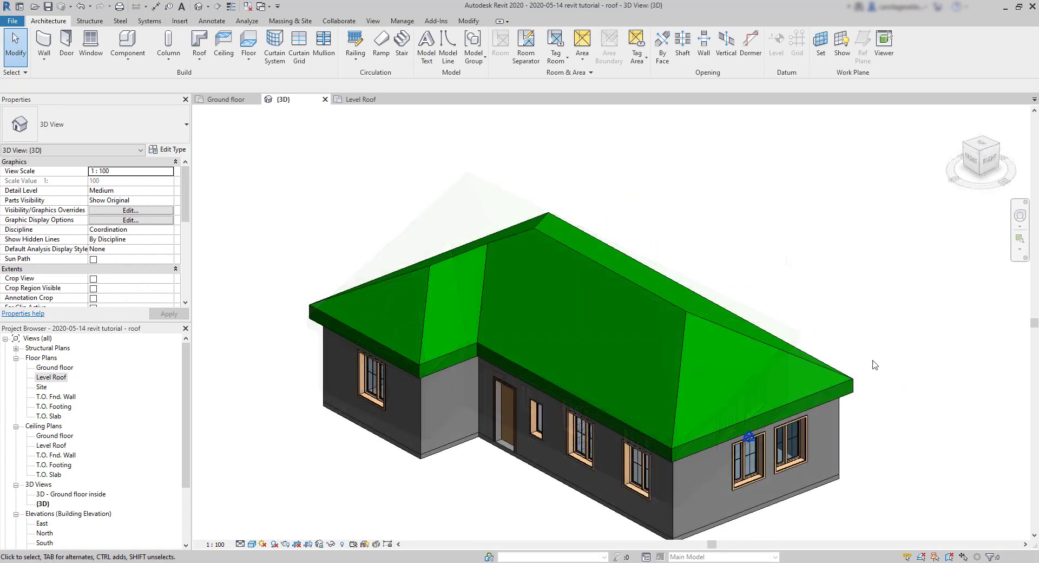
Step: Finish the L-shaped roof with the highlighted walls attached to it and check them in the 3D view
click(686, 324)
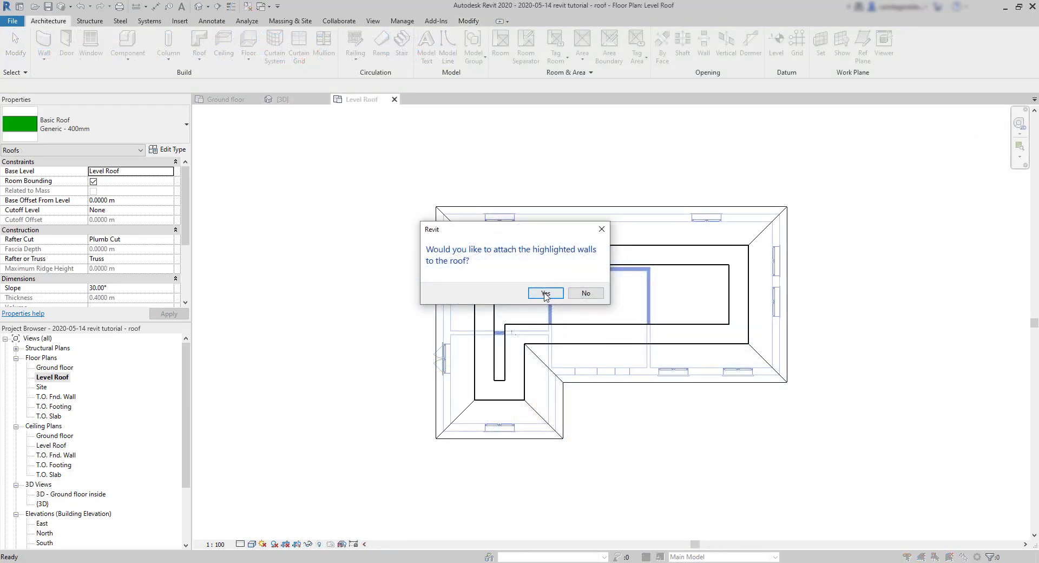
click(545, 292)
scroll(544, 296, up, 3)
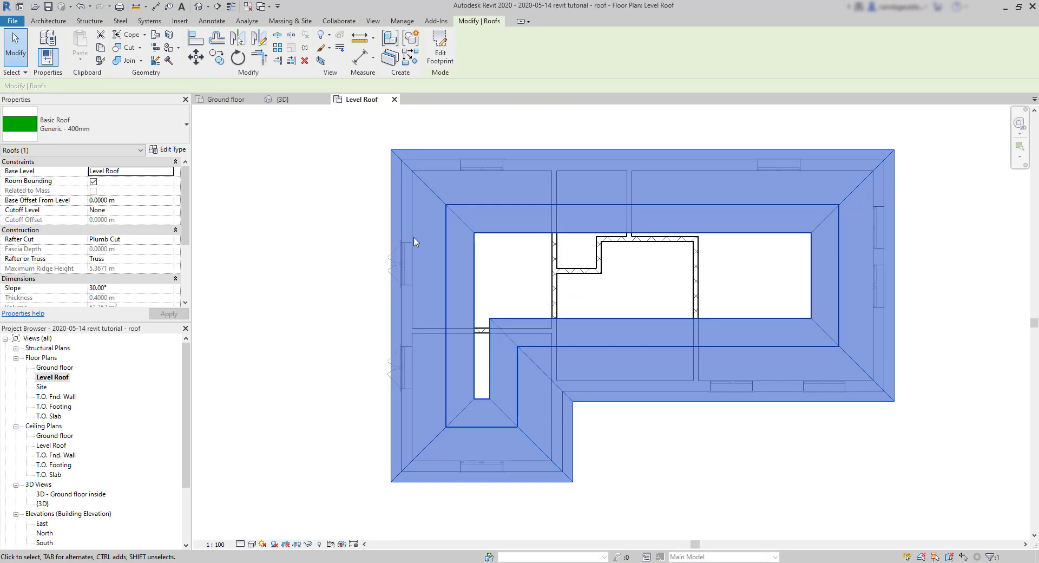
click(303, 101)
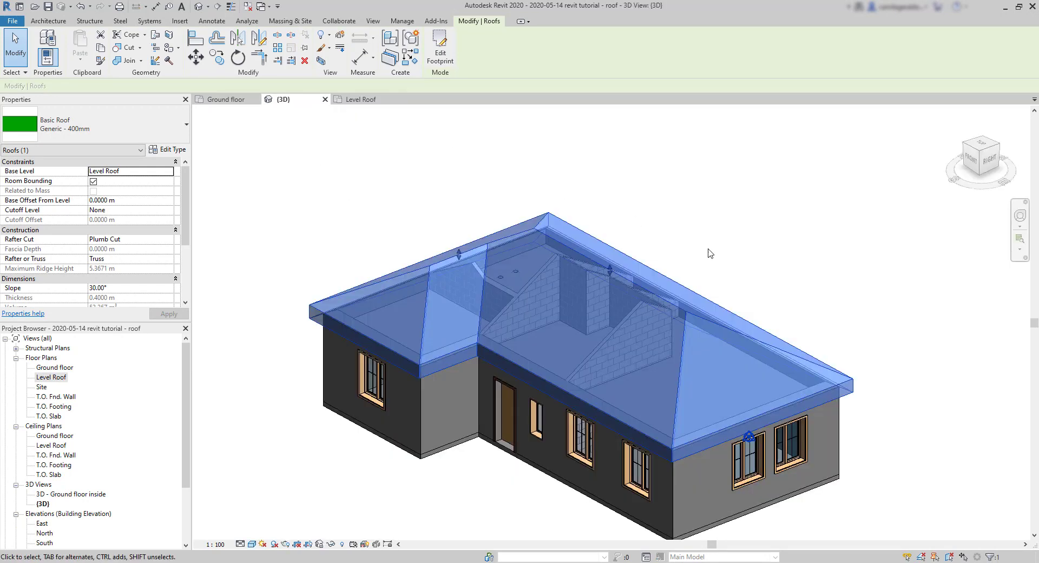
click(756, 265)
Step: Delete the L-shaped roof in the Level Roof plan
click(651, 295)
scroll(534, 353, up, 3)
scroll(411, 447, down, 3)
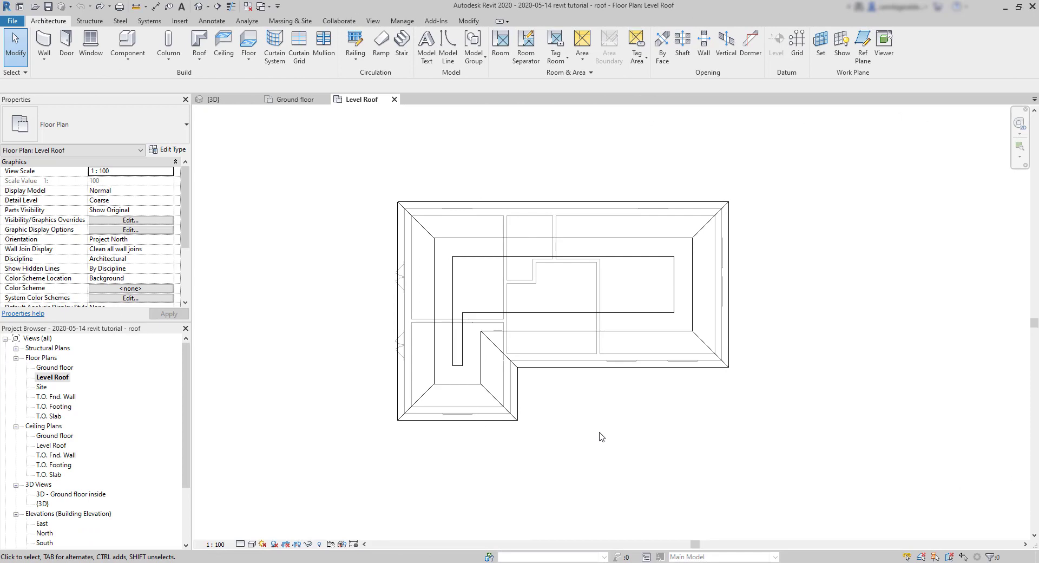
click(601, 372)
key(Delete)
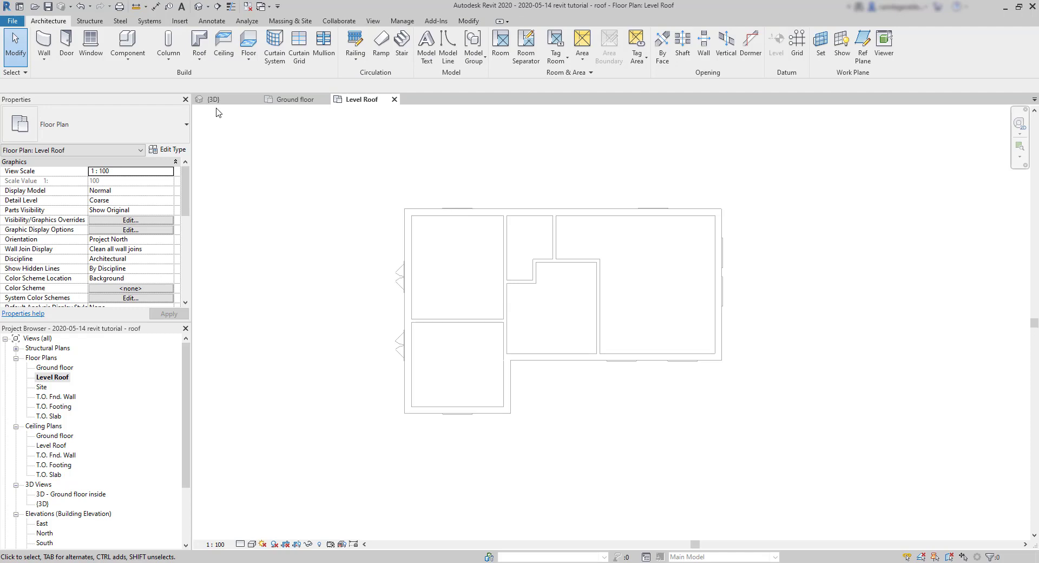
Step: Start another roof by footprint and pick the west, north, east and long south exterior walls as sloped boundary lines
click(200, 59)
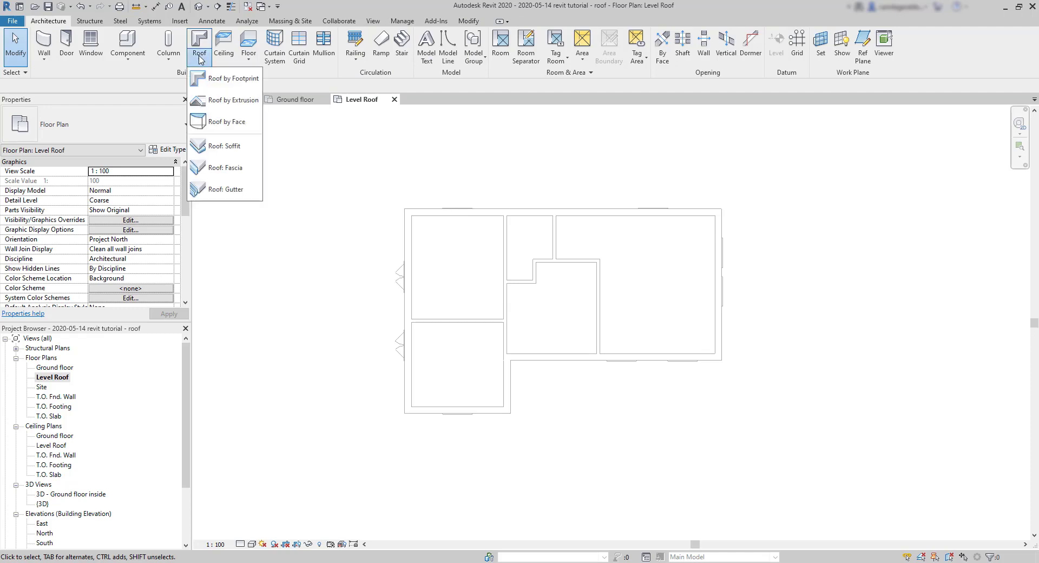
click(225, 80)
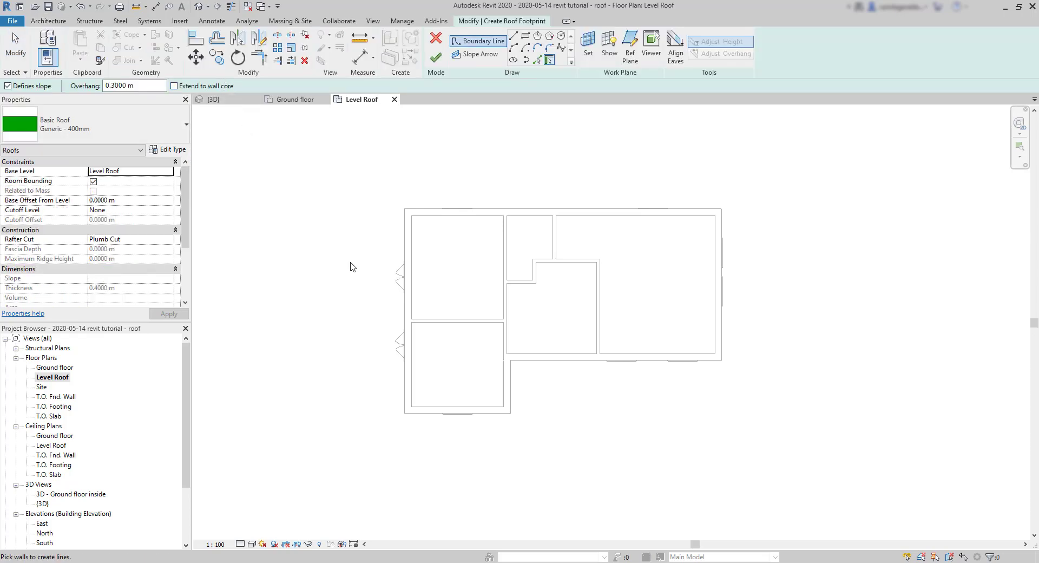
click(405, 324)
click(509, 215)
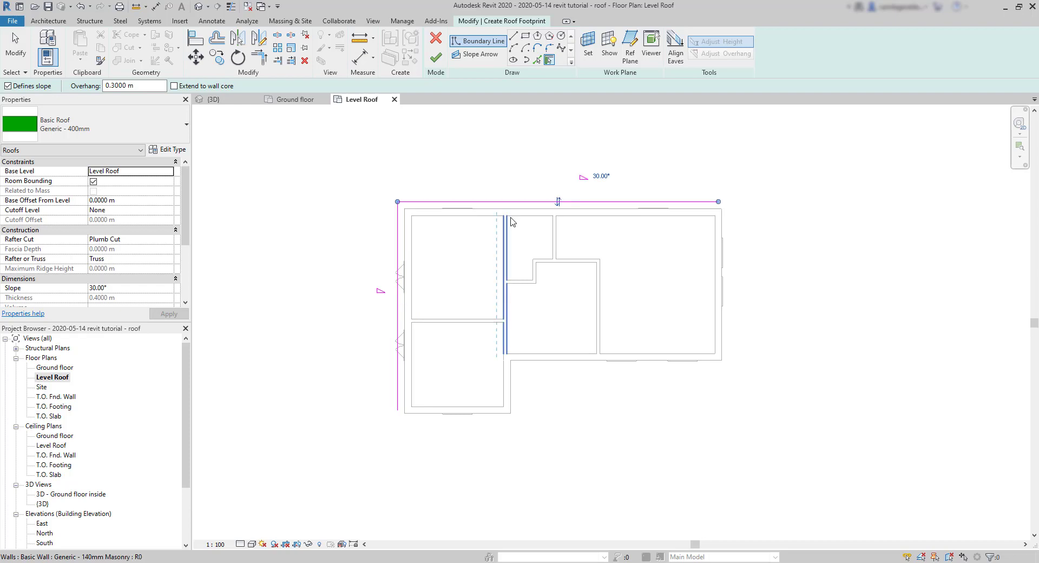
click(723, 322)
click(619, 359)
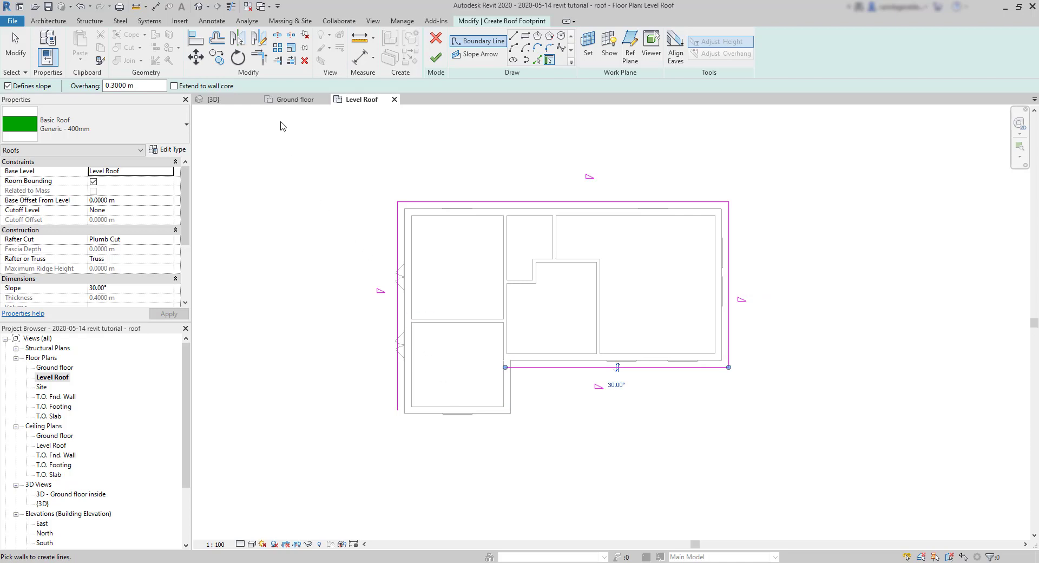
Step: Trim and extend the south boundary line to meet the west boundary line, closing a rectangular footprint over the main volume
click(258, 61)
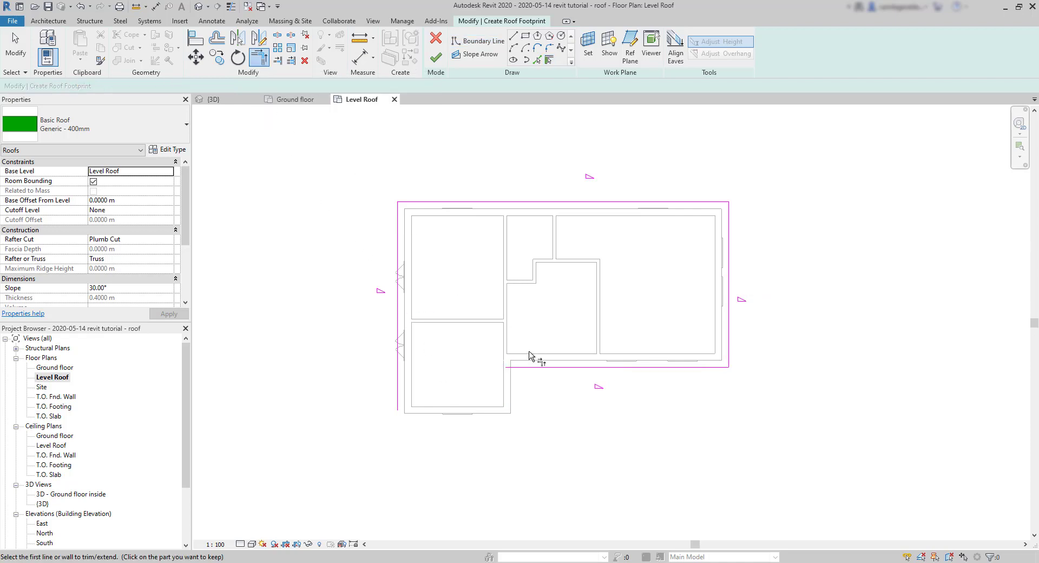
click(530, 372)
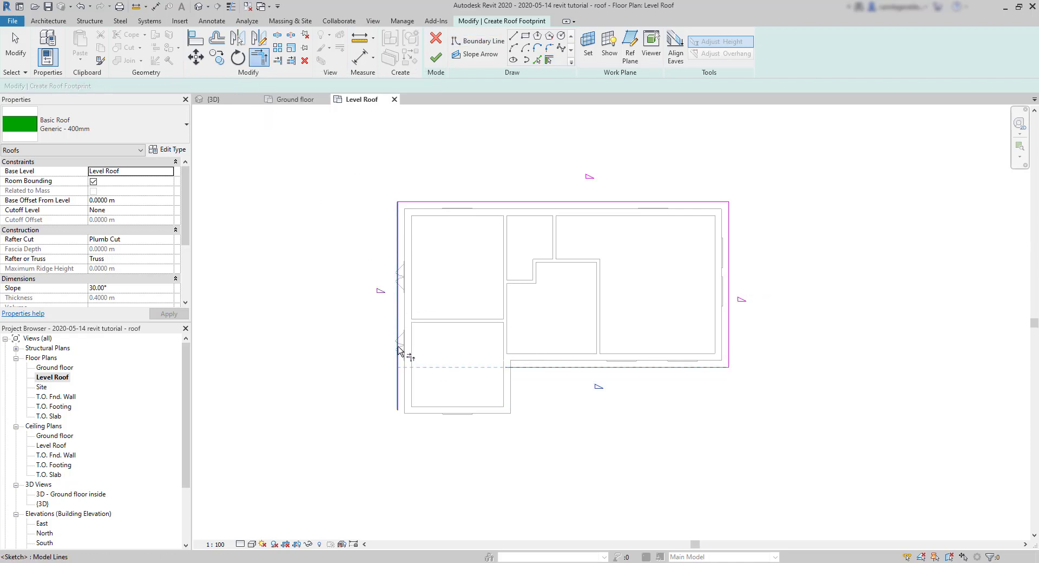
click(393, 351)
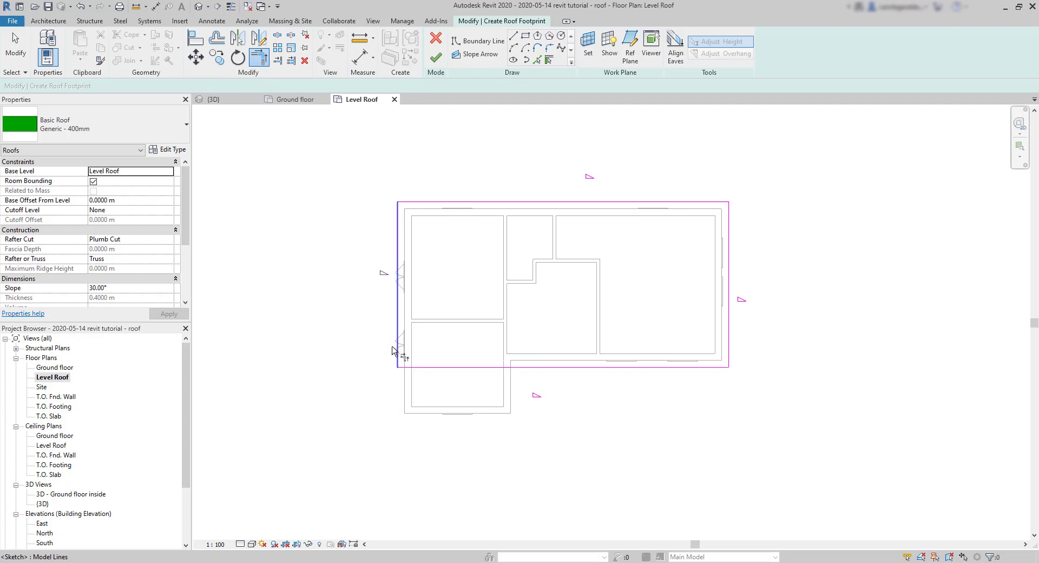
Step: Set the slope of all four boundary lines of the rectangular footprint to 18°
click(13, 49)
drag(790, 436, 327, 144)
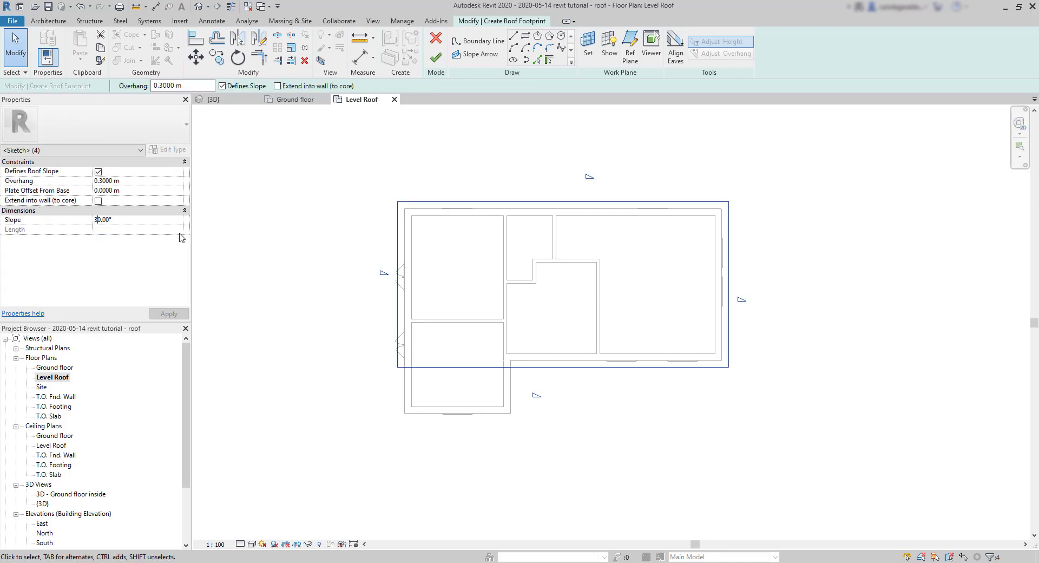
key(BackSpace)
text(18)
click(169, 314)
Step: Turn off slope definition for the west and east boundary lines of the rectangular footprint
click(398, 248)
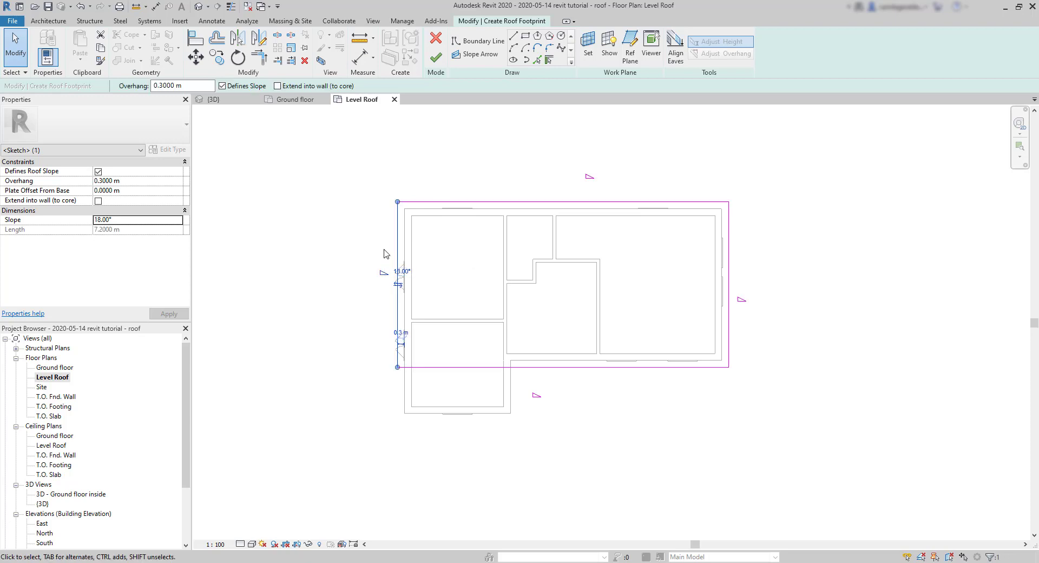
ctrl+click(729, 276)
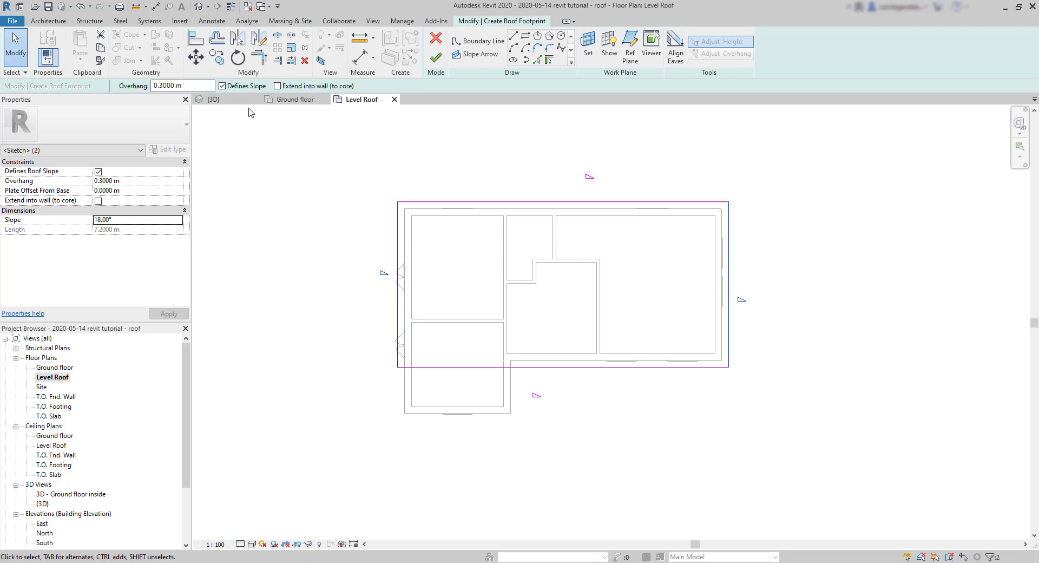
click(222, 86)
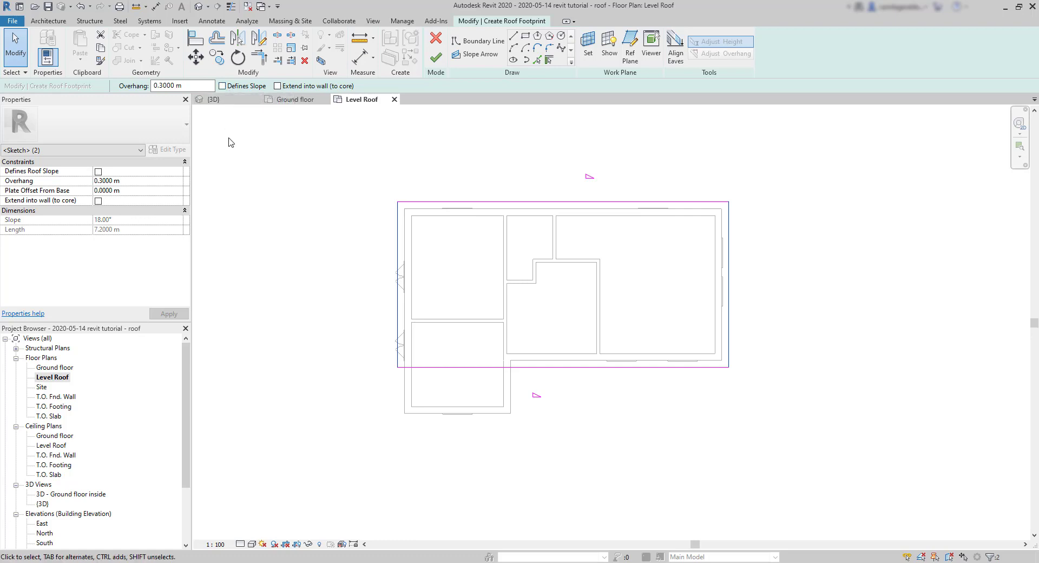
Step: Finish the main roof without attaching the highlighted walls and inspect it in the 3D view
click(437, 59)
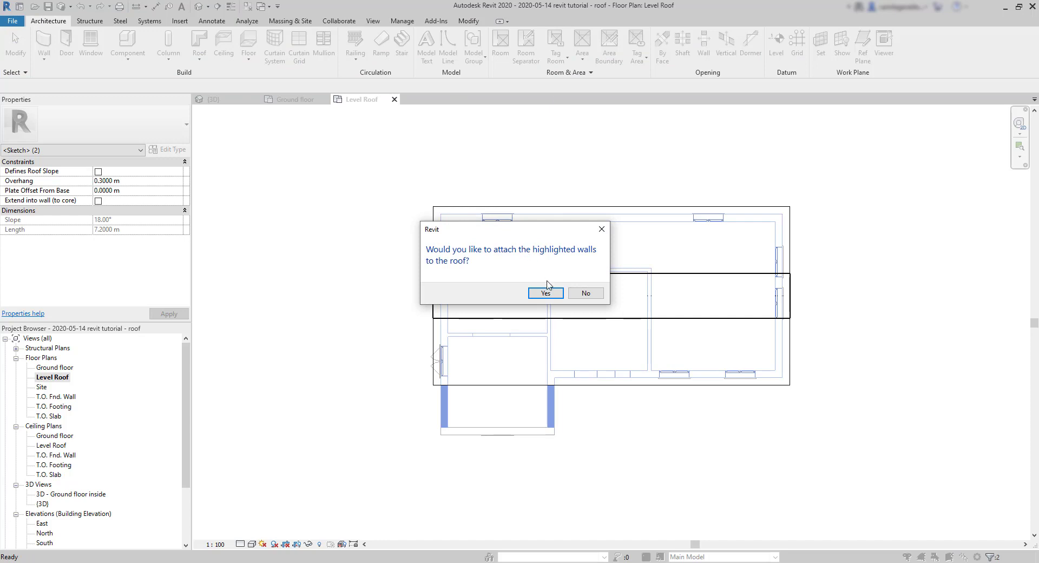
click(584, 297)
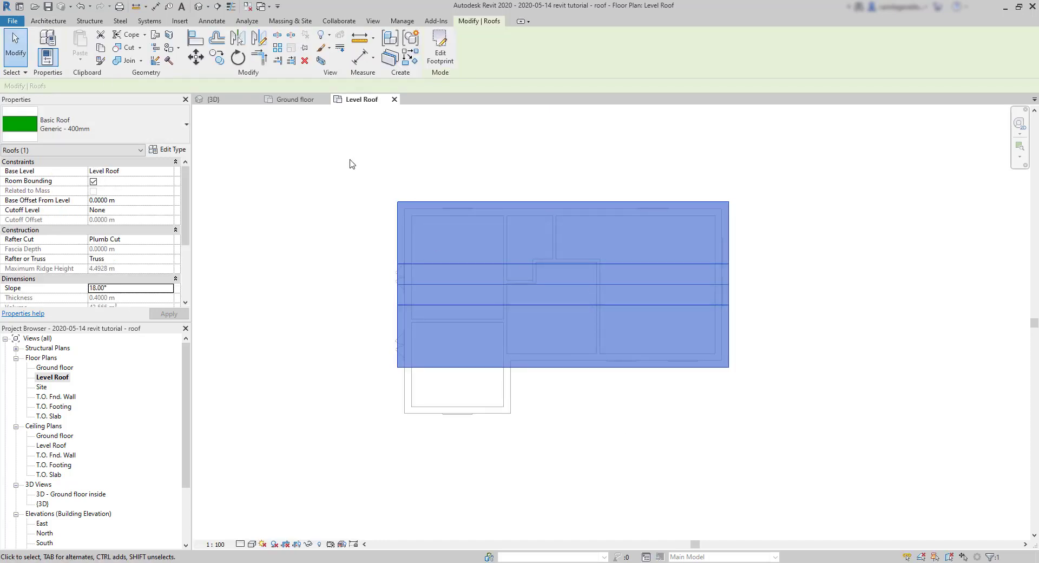
click(302, 101)
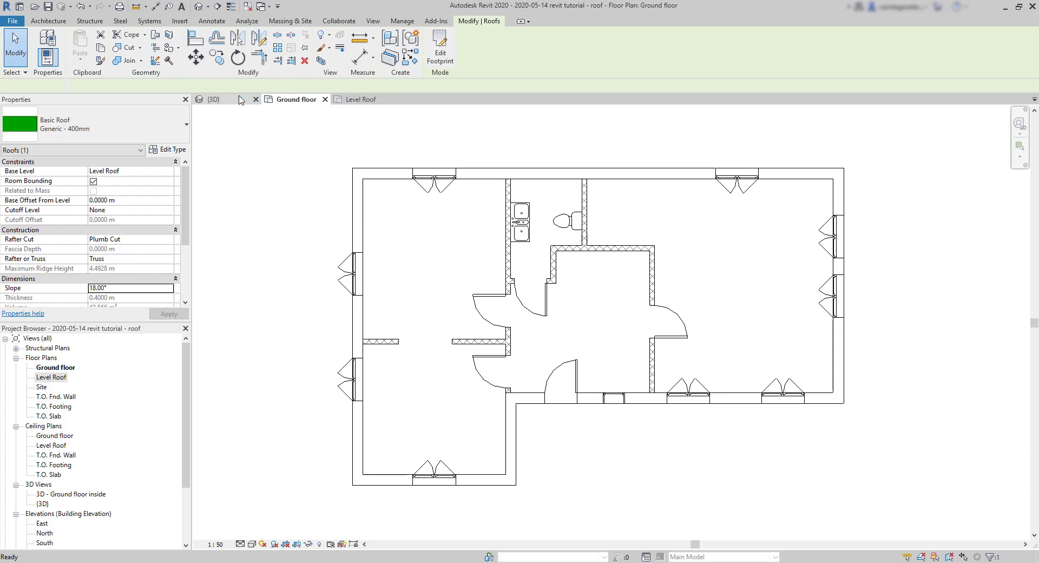
click(241, 99)
click(547, 461)
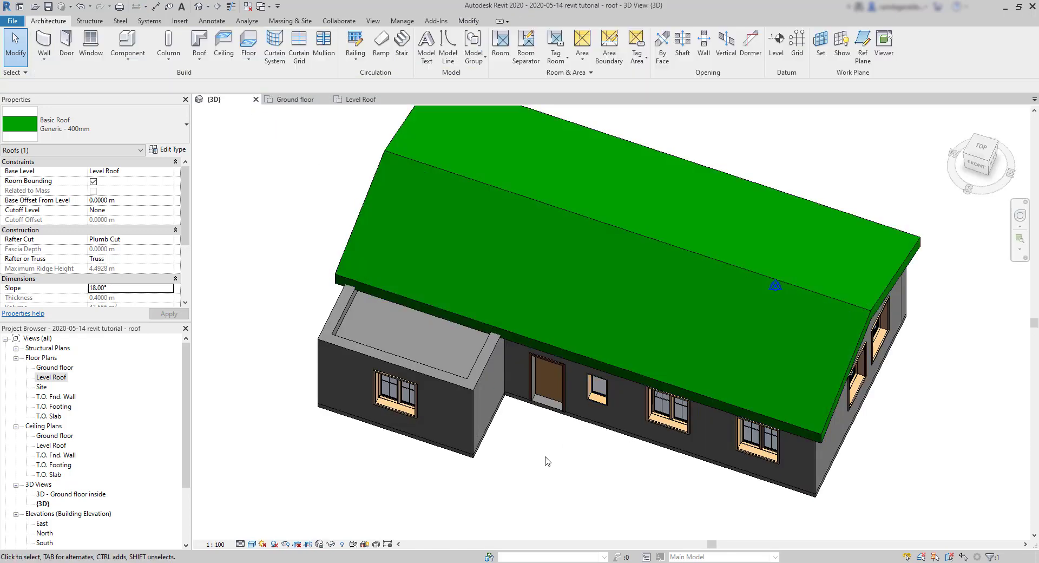
shift+middle_drag(569, 461, 555, 334)
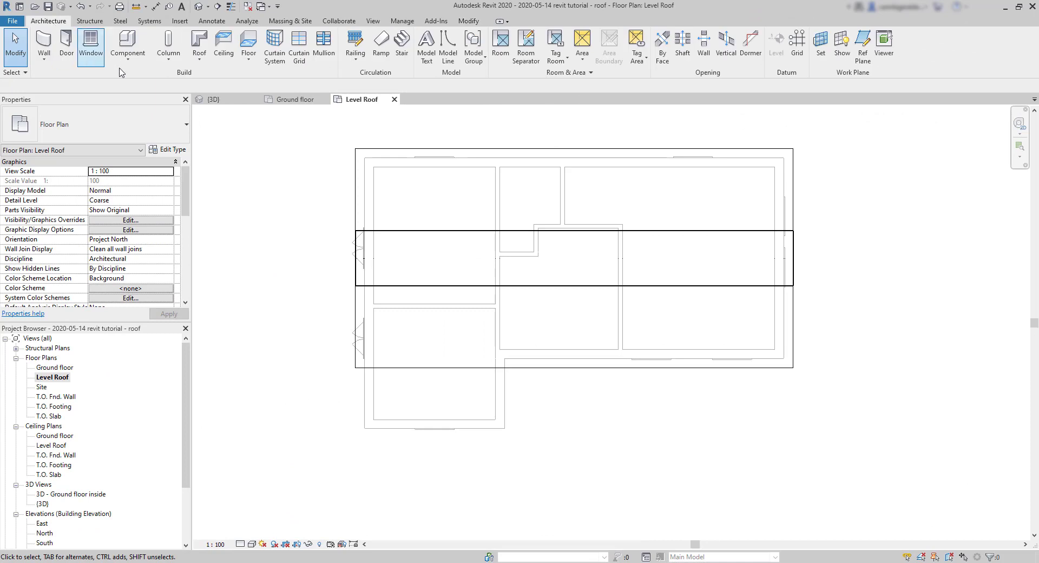
Step: Start another roof by footprint in the Level Roof plan and pick the east, south and west exterior walls of the south wing
click(203, 64)
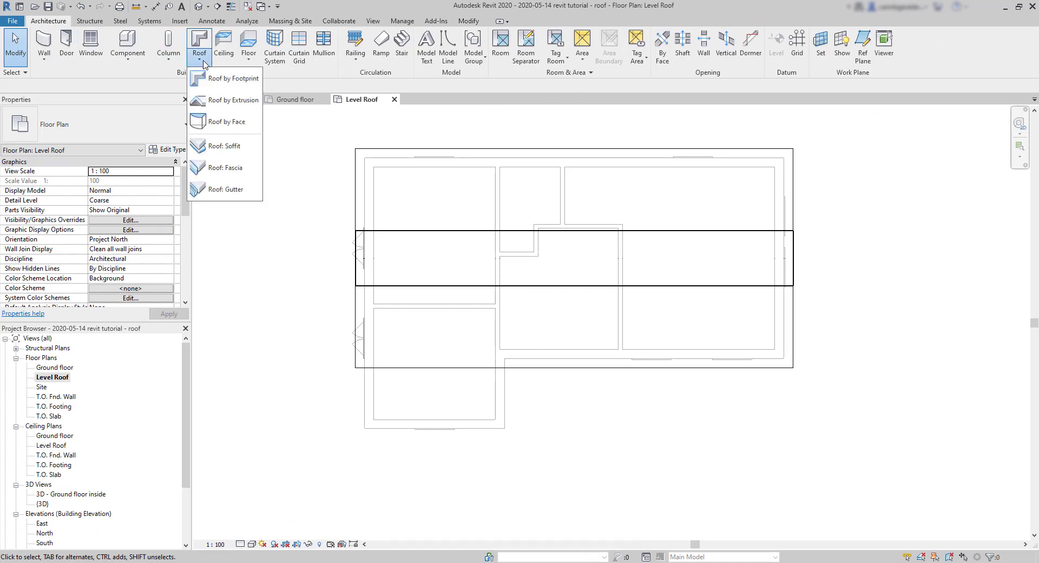
click(230, 78)
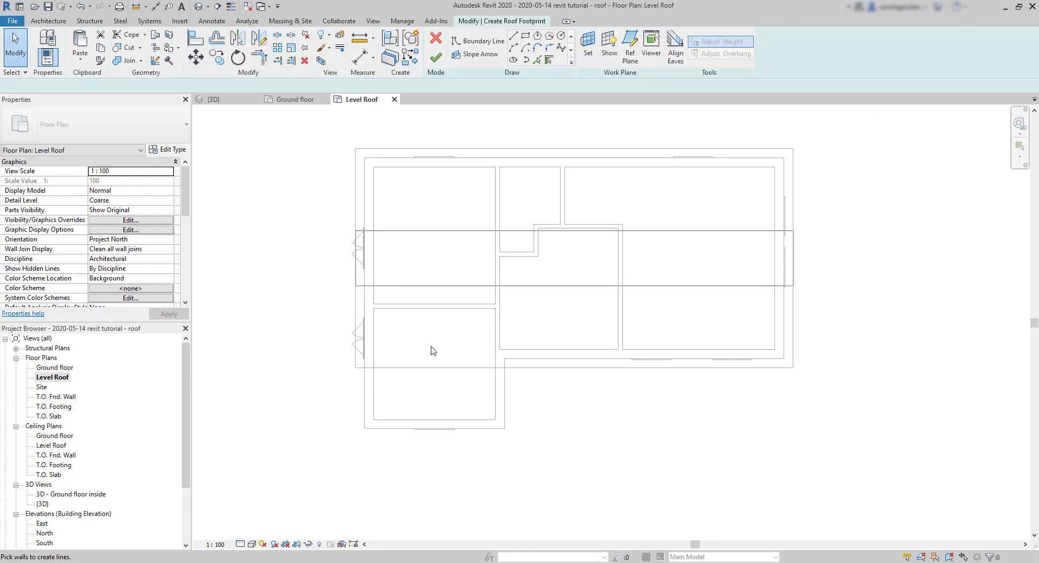
click(503, 373)
click(486, 429)
click(368, 398)
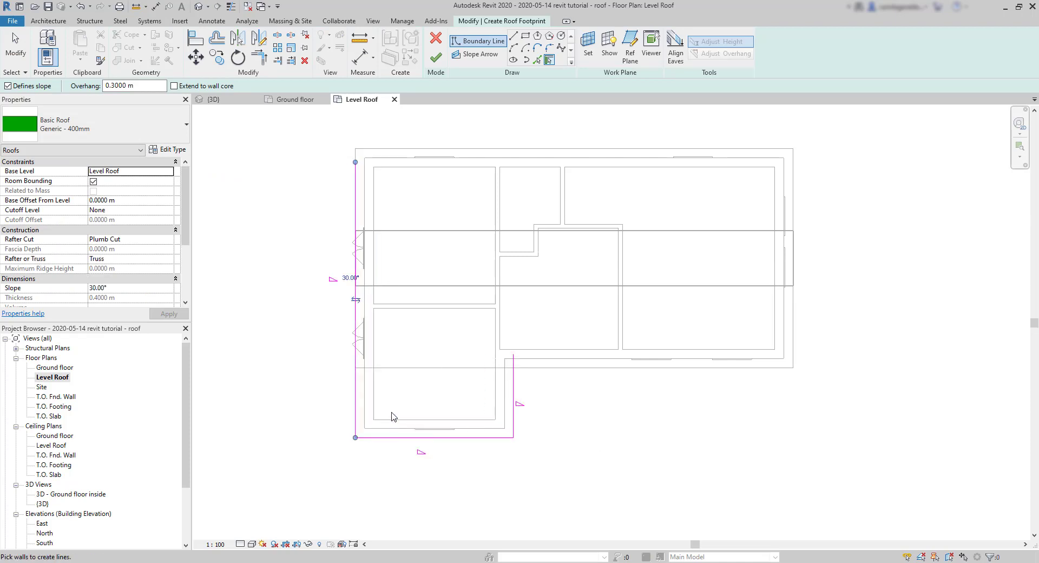
Step: Close the south wing footprint with a boundary line from the east line's north end to the west line, and trim the west line to it
click(514, 38)
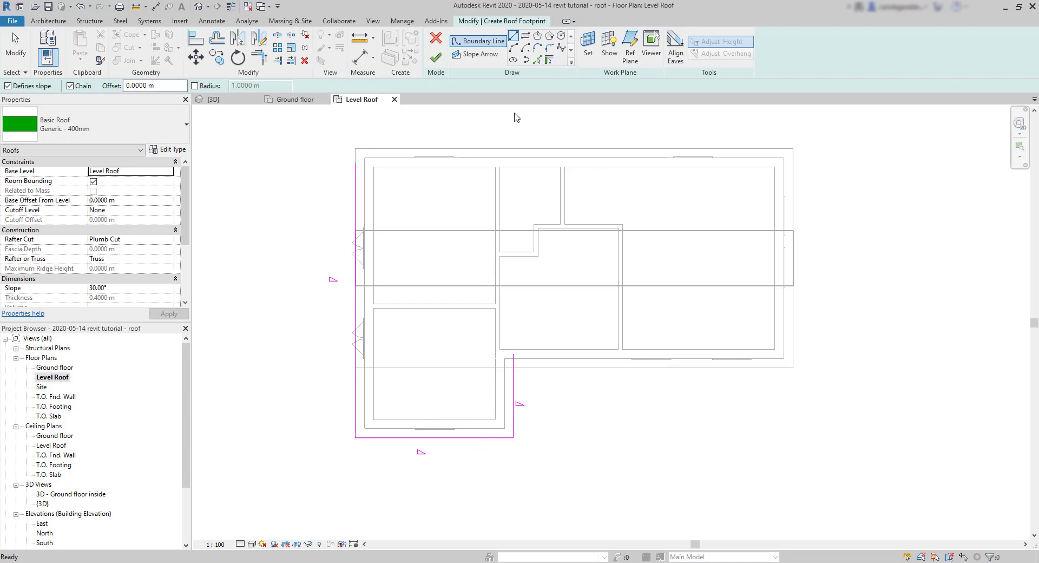
click(513, 354)
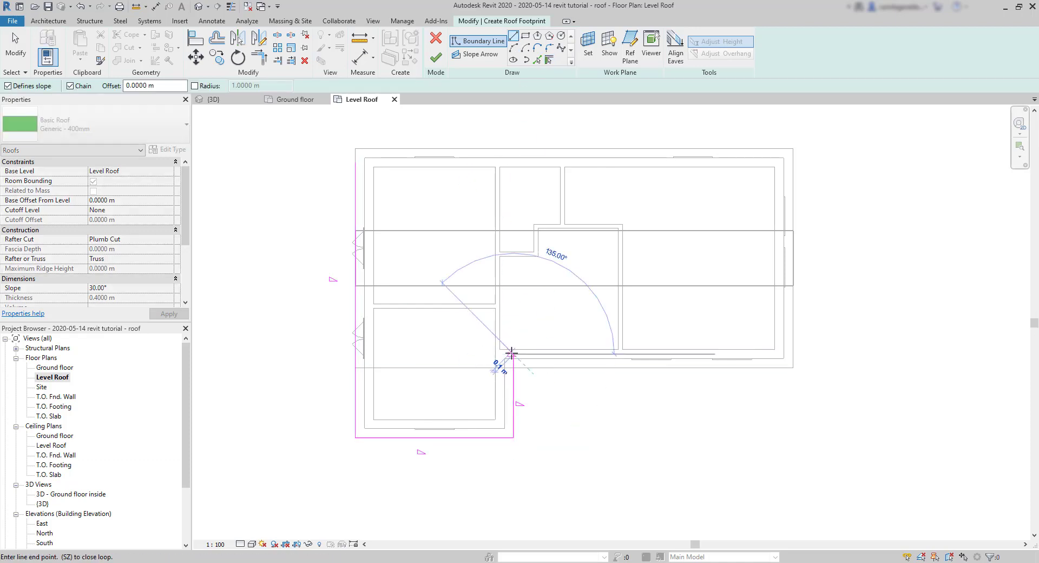
click(355, 354)
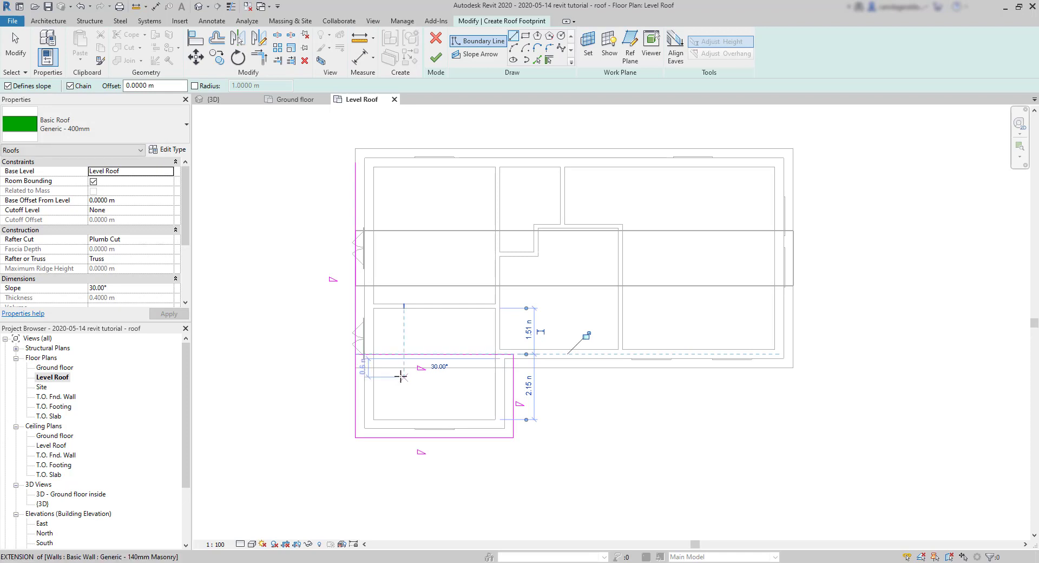
click(278, 60)
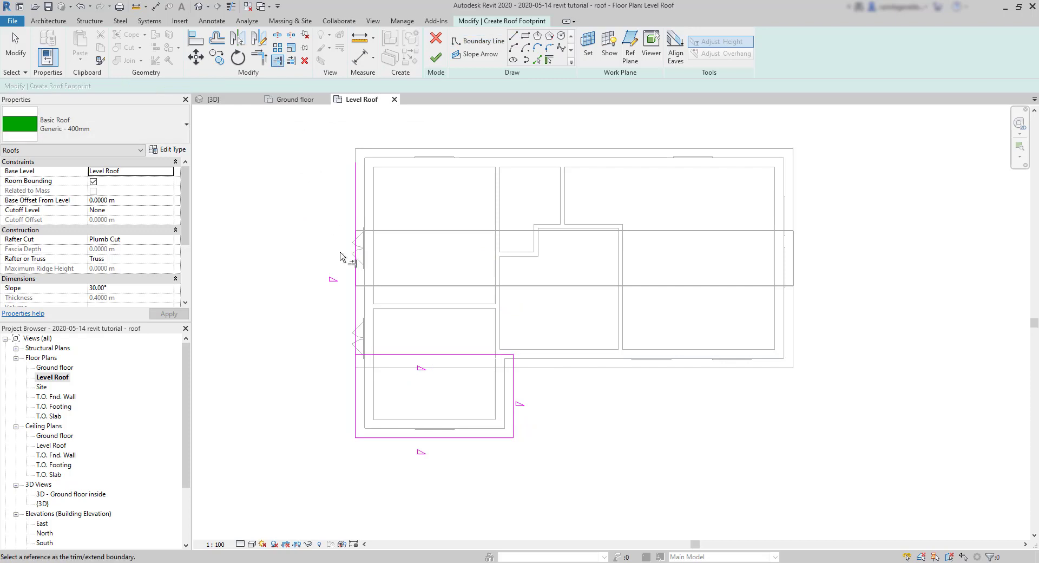
click(388, 355)
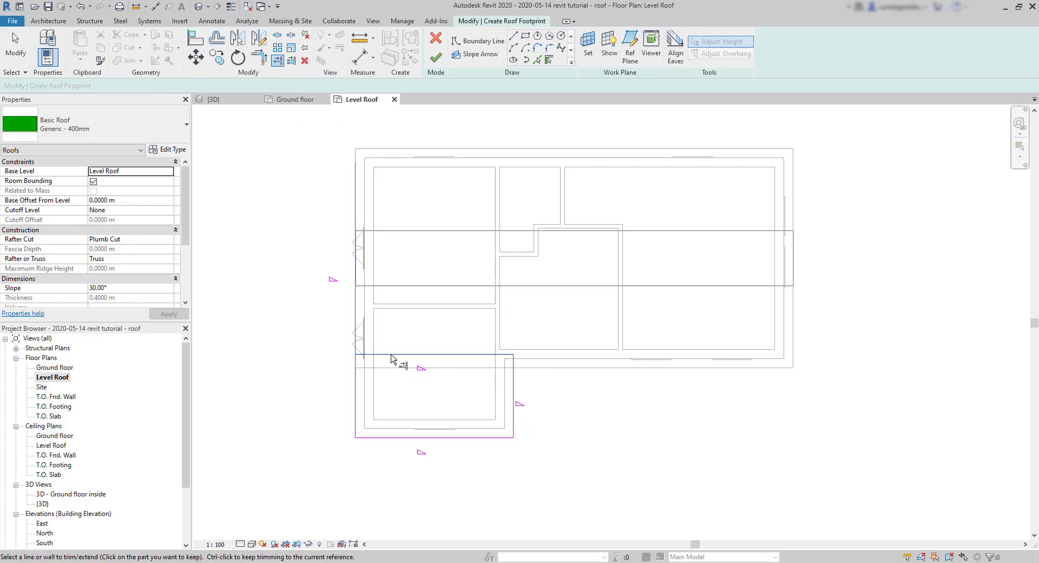
click(355, 391)
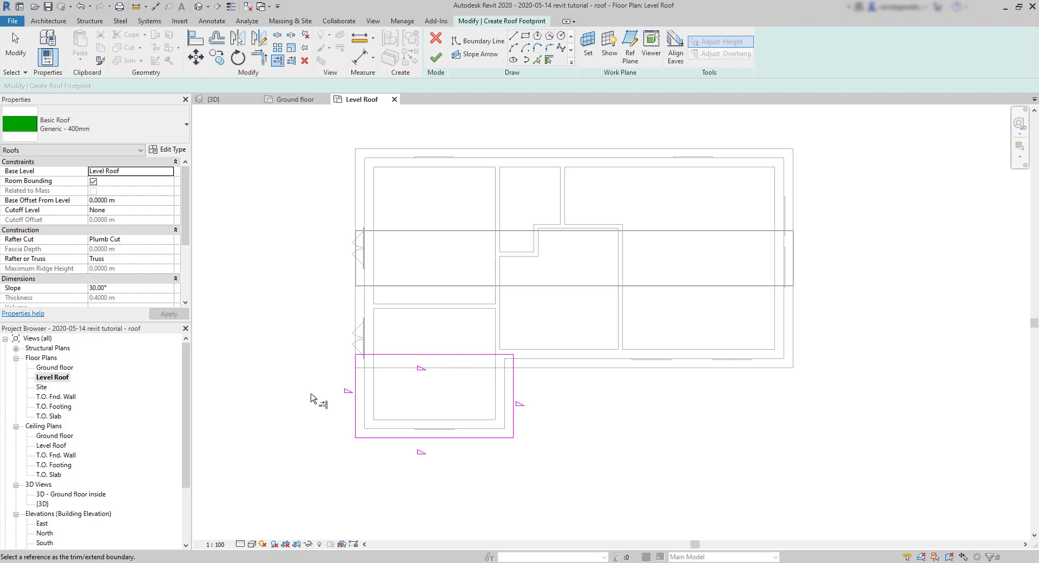
key(Escape)
Step: Set the slope of the south wing roof to 18°
click(97, 290)
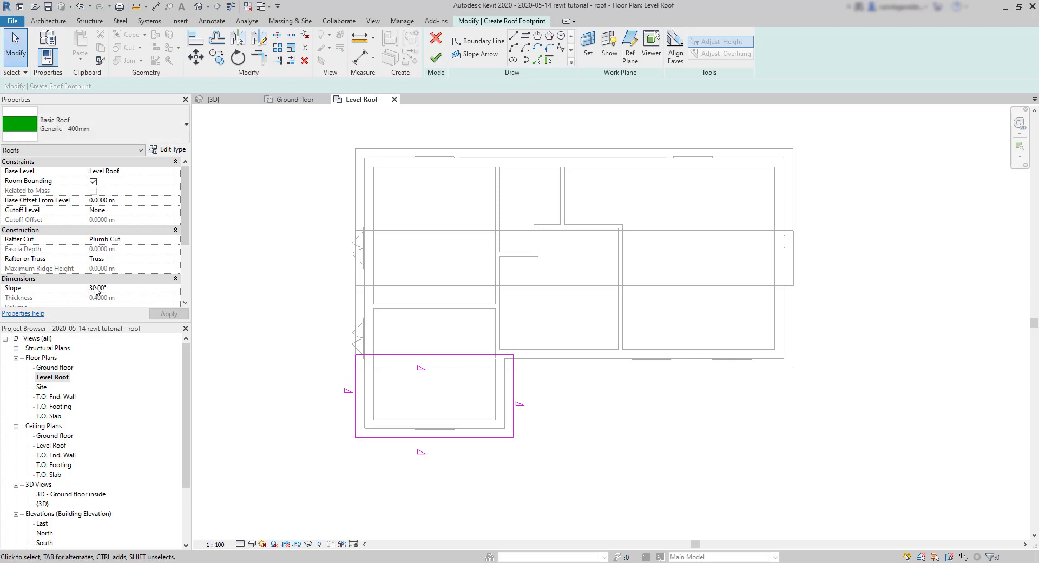
double_click(95, 288)
text(18)
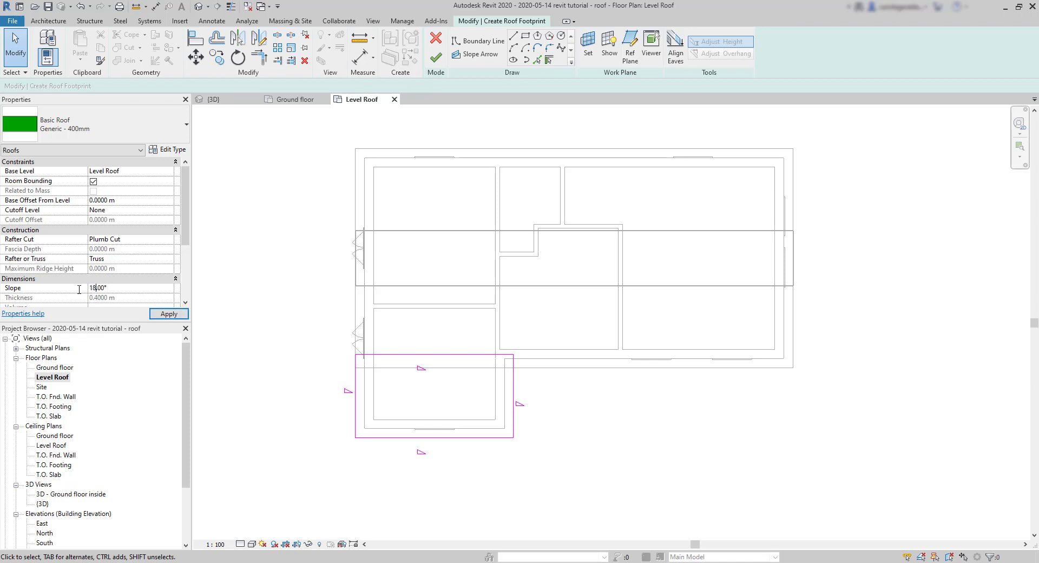
click(178, 316)
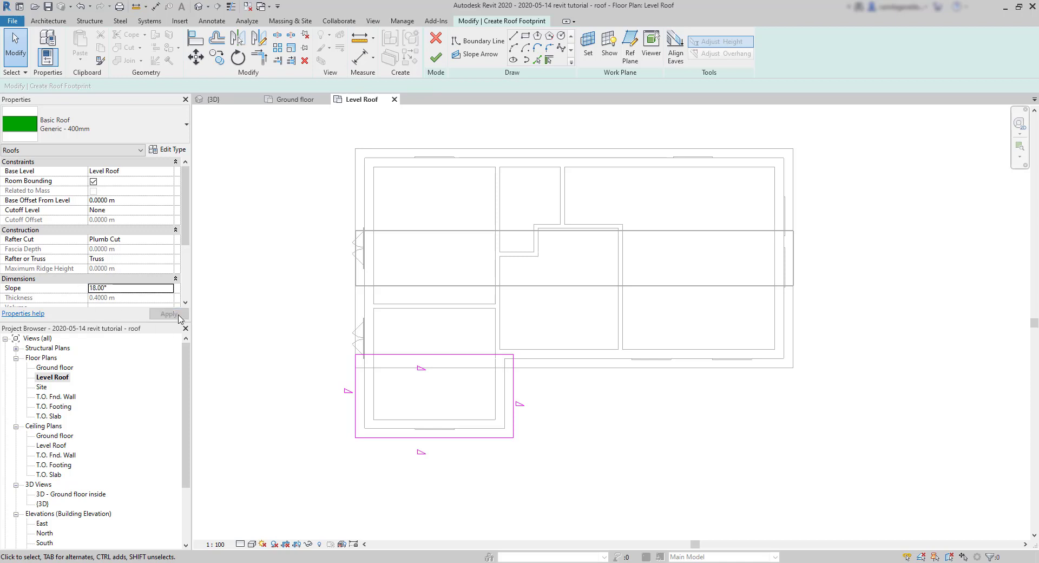
Step: Turn off slope definition for the wing footprint's south and north lines and finish the roof without attaching the highlighted walls
click(407, 438)
ctrl+click(449, 355)
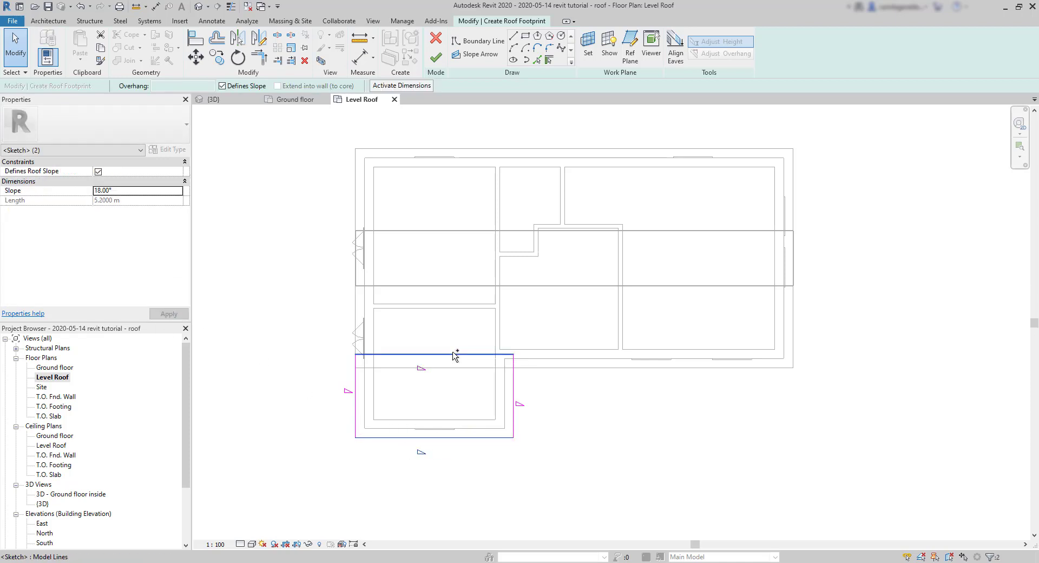
click(222, 86)
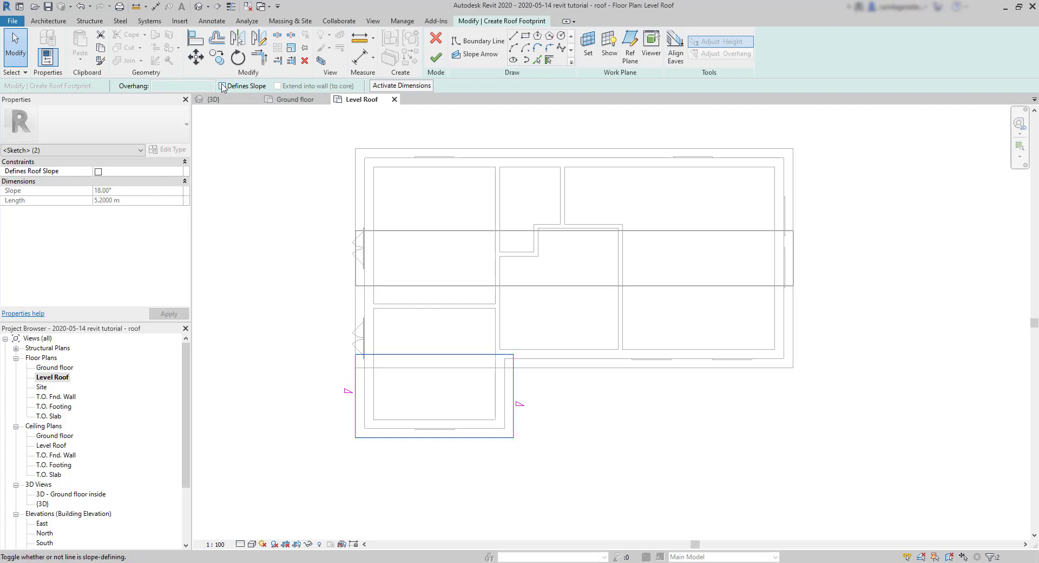
click(436, 57)
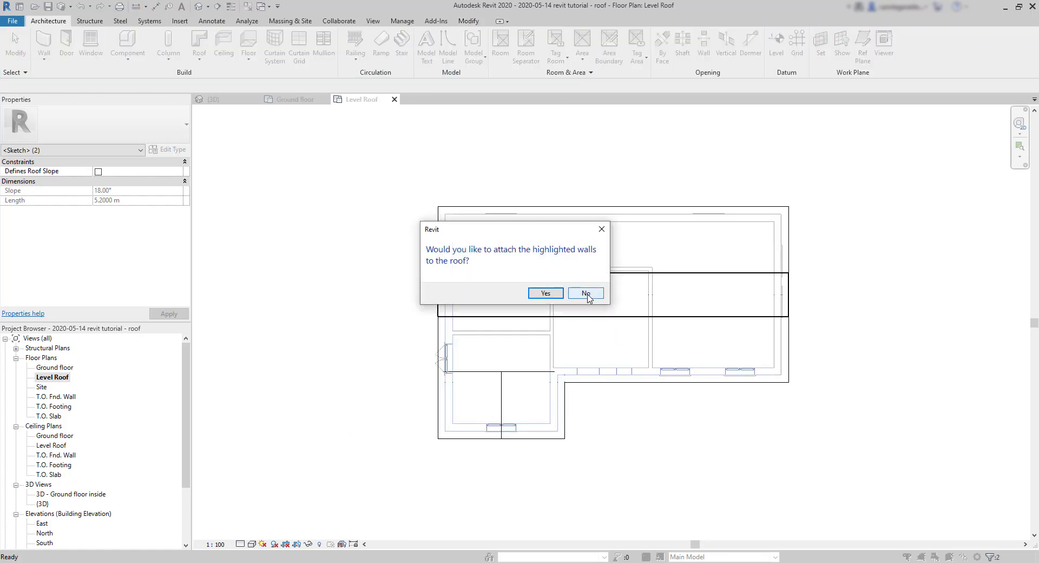
click(586, 294)
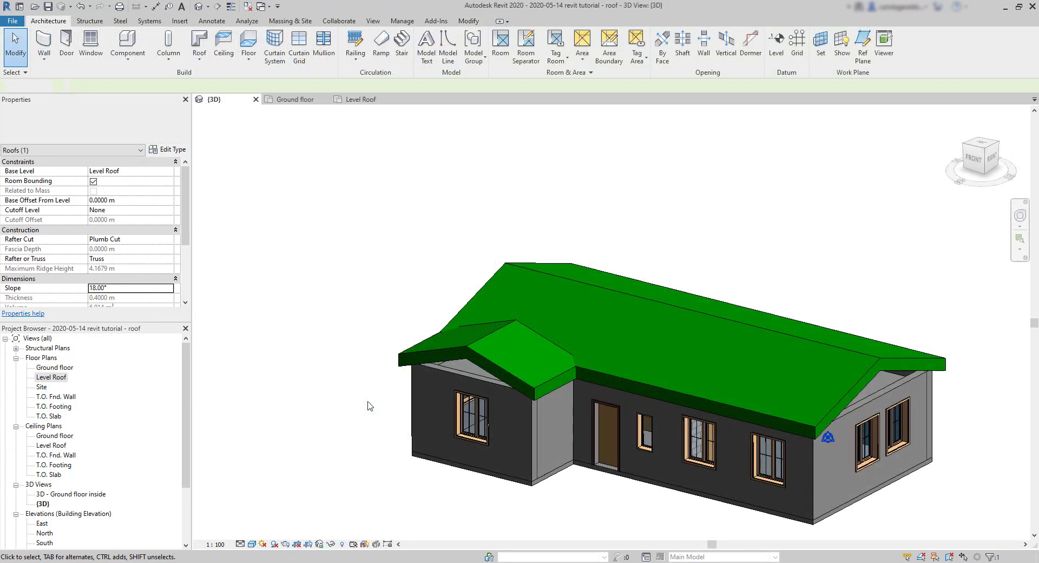
Step: Extend the south wing roof into the main roof with Join/Unjoin Roof, using its back edge and the main roof's south slope
click(368, 406)
shift+middle_drag(406, 331, 467, 433)
scroll(503, 333, up, 3)
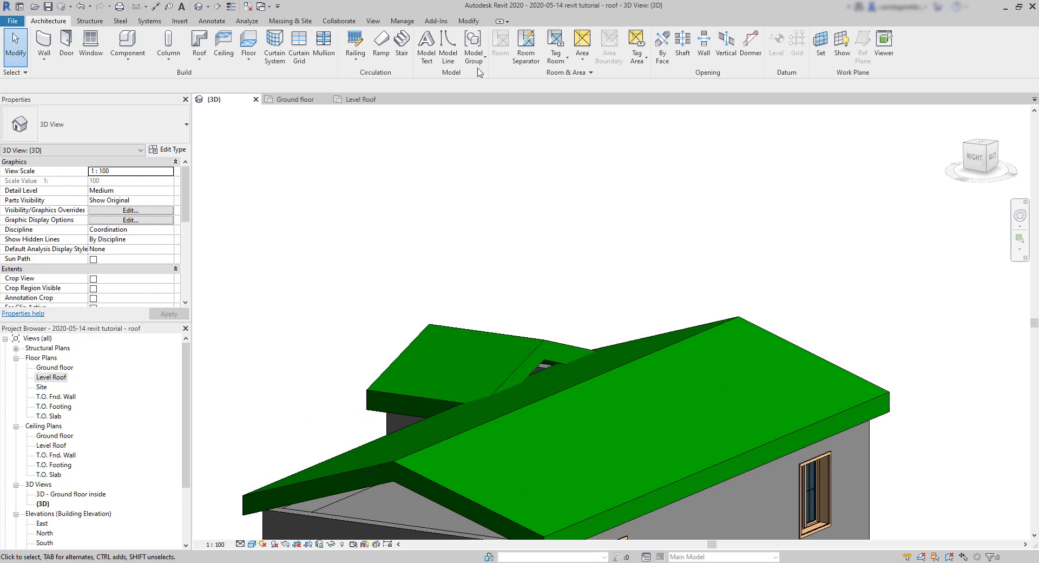
click(468, 21)
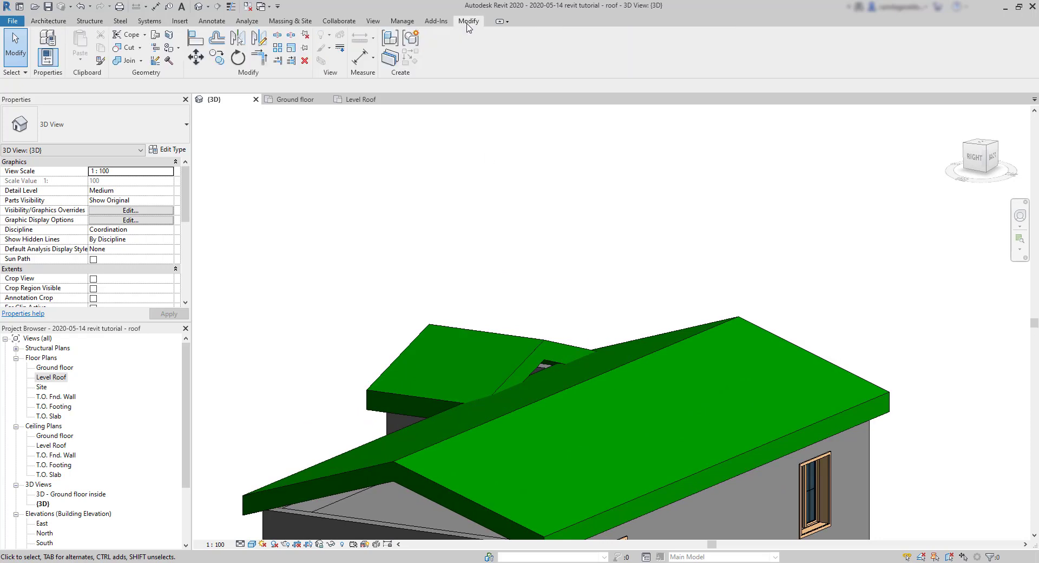
click(156, 35)
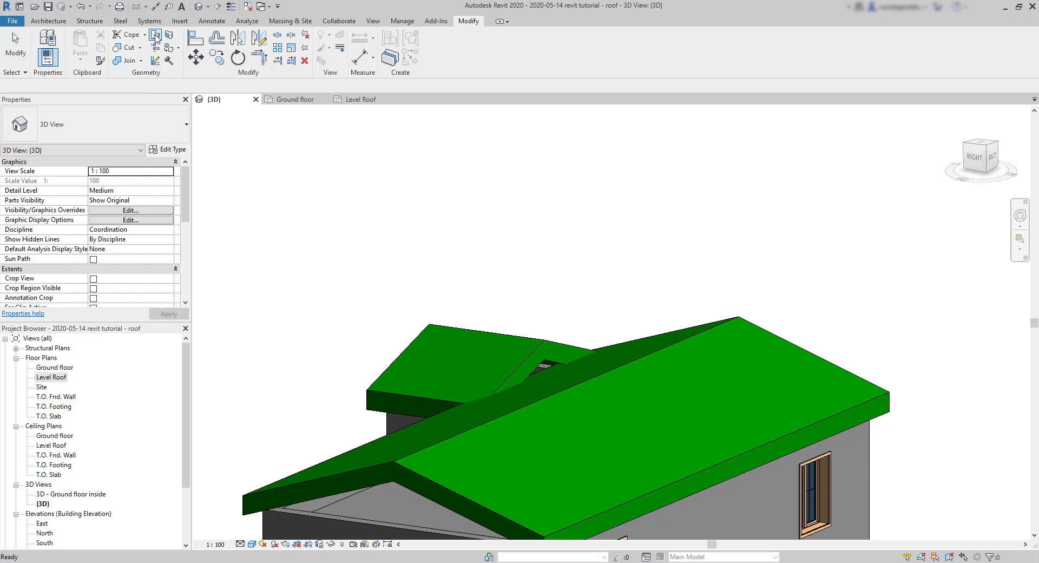
click(521, 365)
click(570, 378)
shift+middle_drag(570, 378, 725, 311)
click(726, 312)
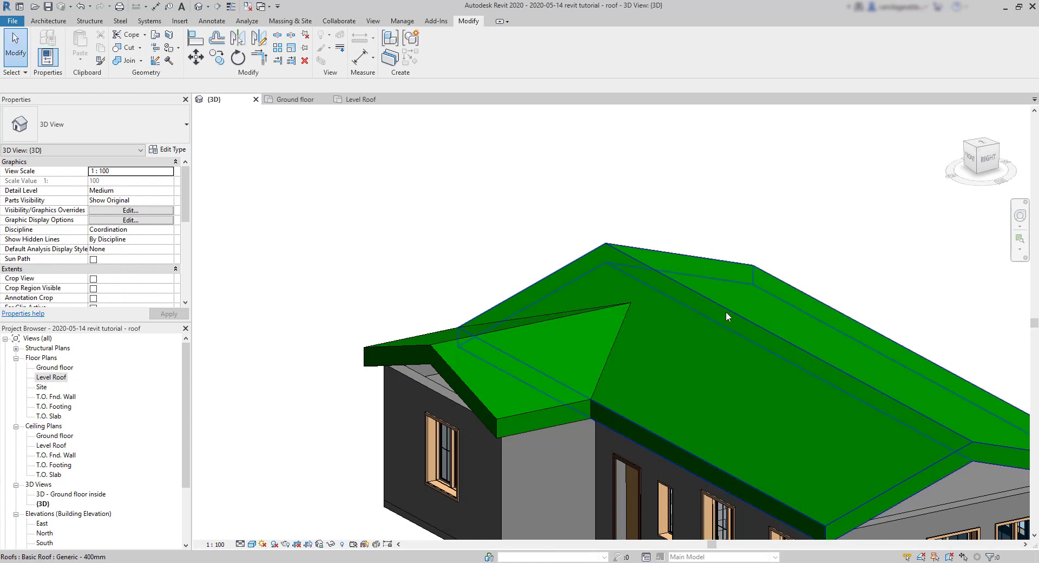
shift+middle_drag(577, 448, 611, 457)
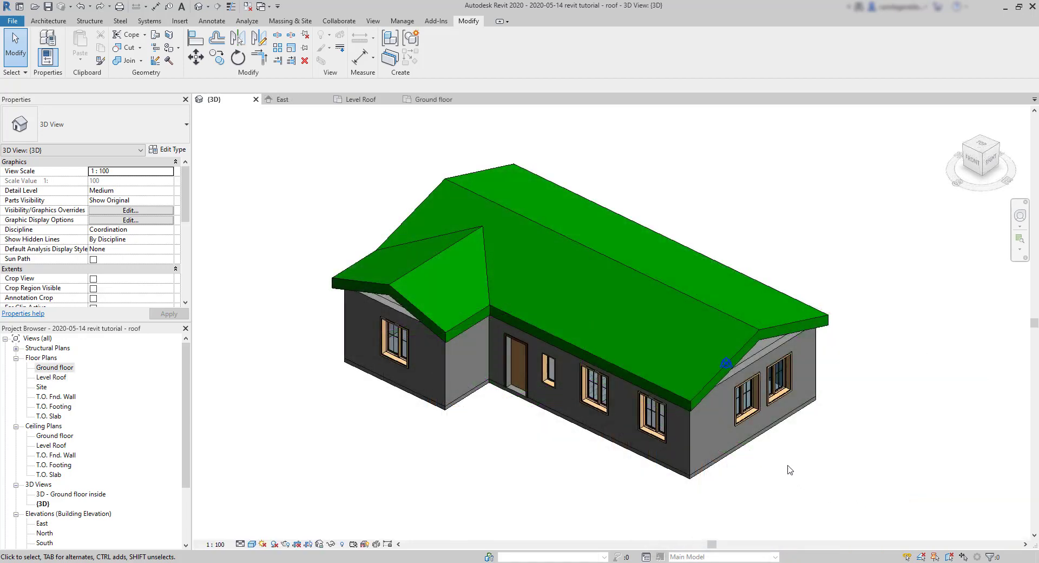
Step: Attach the top of the east gable wall to the main roof and inspect it in the 3D view
click(764, 357)
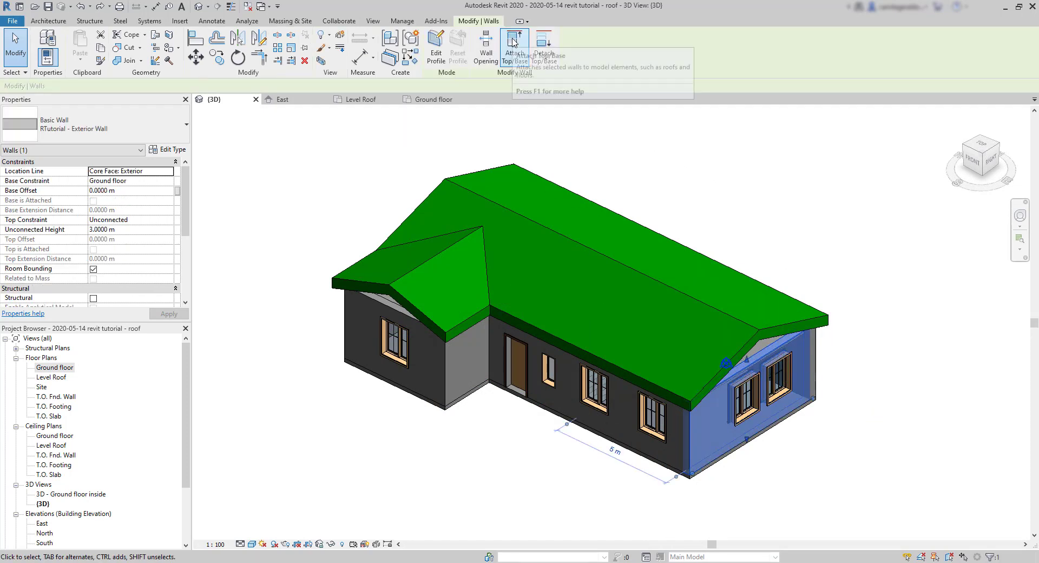
click(513, 44)
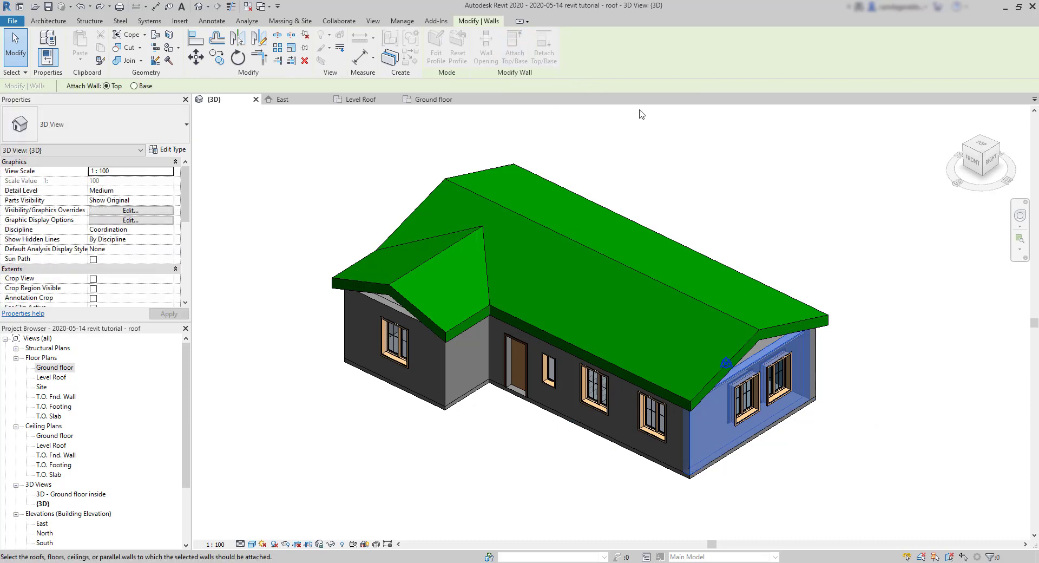
click(776, 323)
shift+middle_drag(863, 420, 598, 473)
click(900, 411)
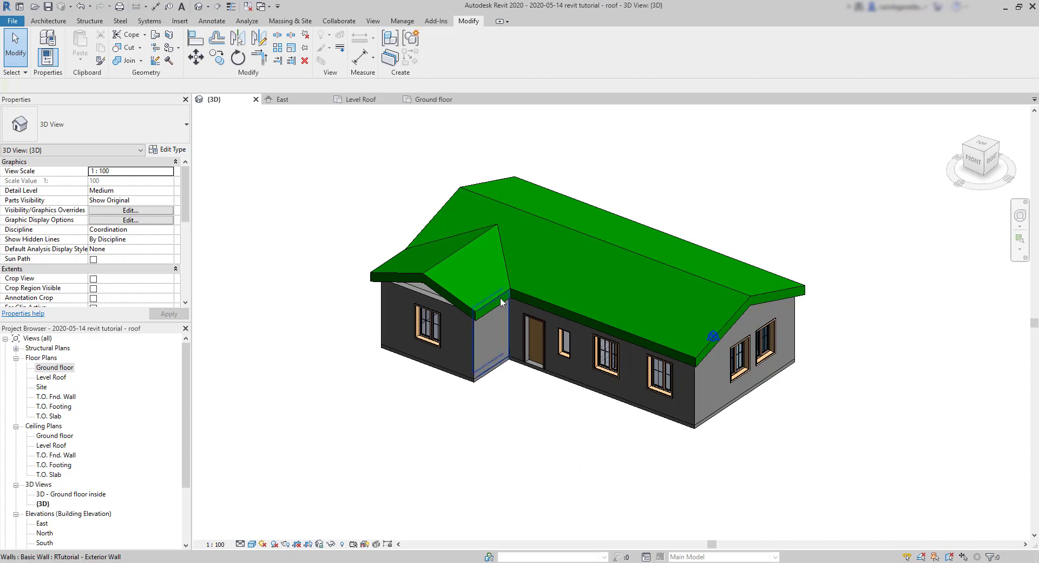
Step: Select the north, west and main south exterior walls in the Ground floor plan and attach their tops to the main roof in 3D
click(448, 102)
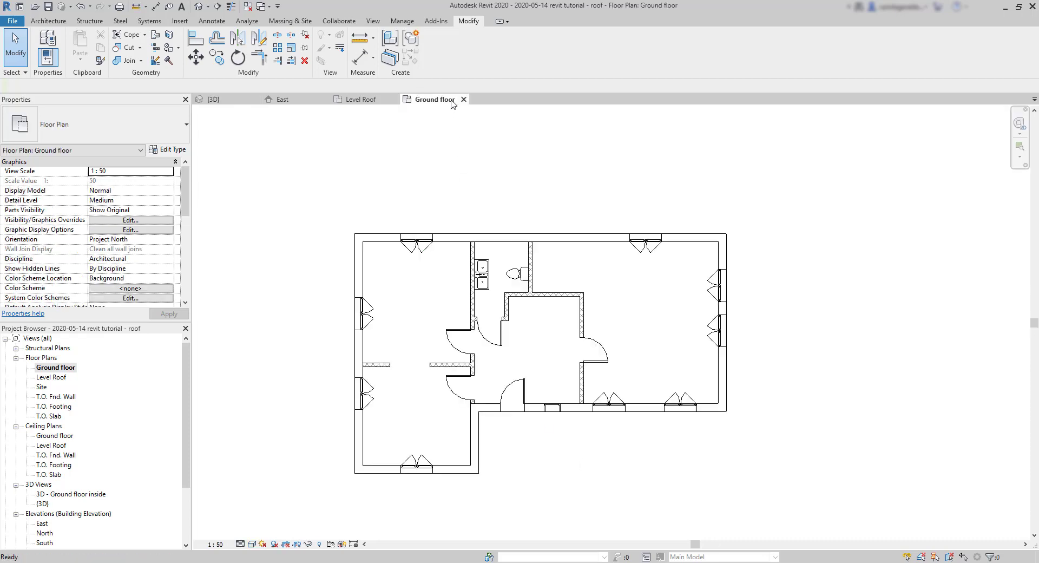
click(690, 239)
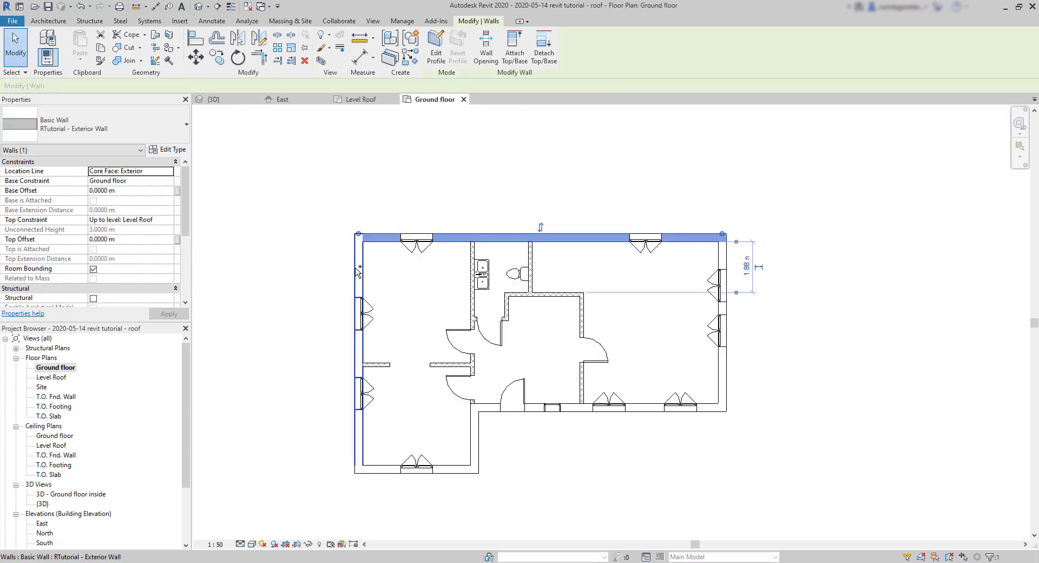
ctrl+click(359, 351)
ctrl+click(571, 407)
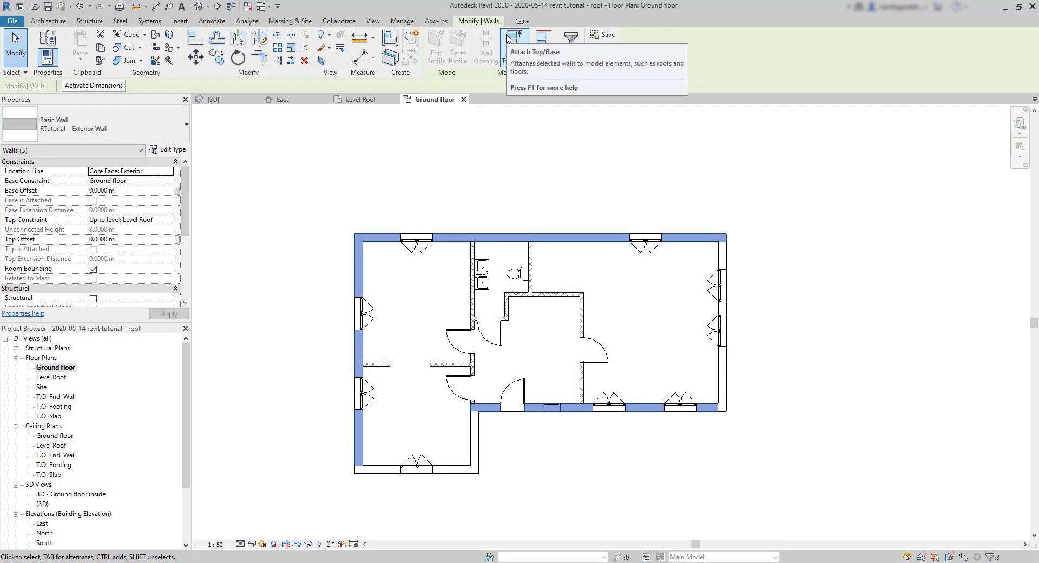
click(513, 38)
click(219, 99)
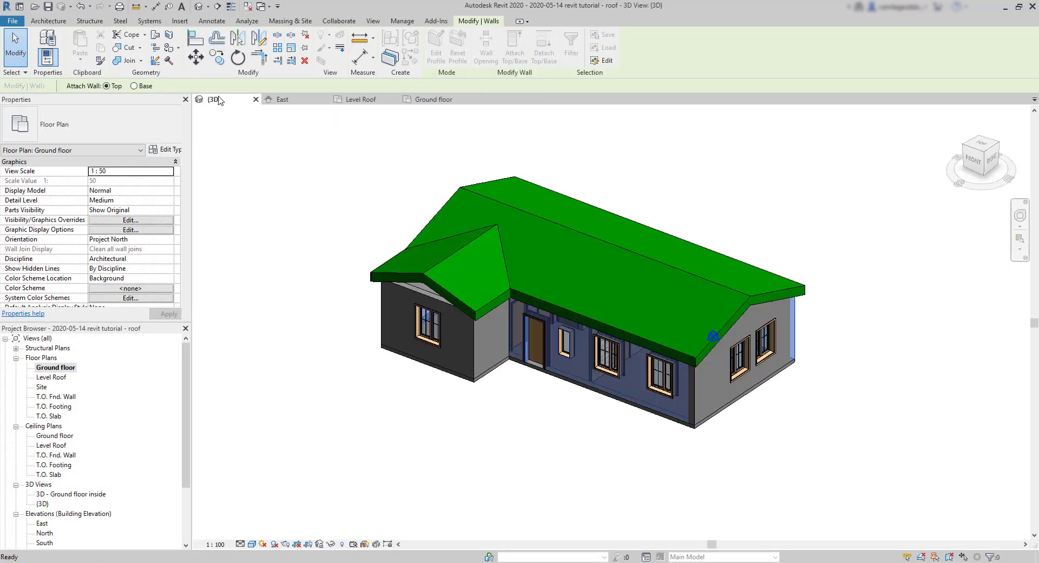
click(652, 258)
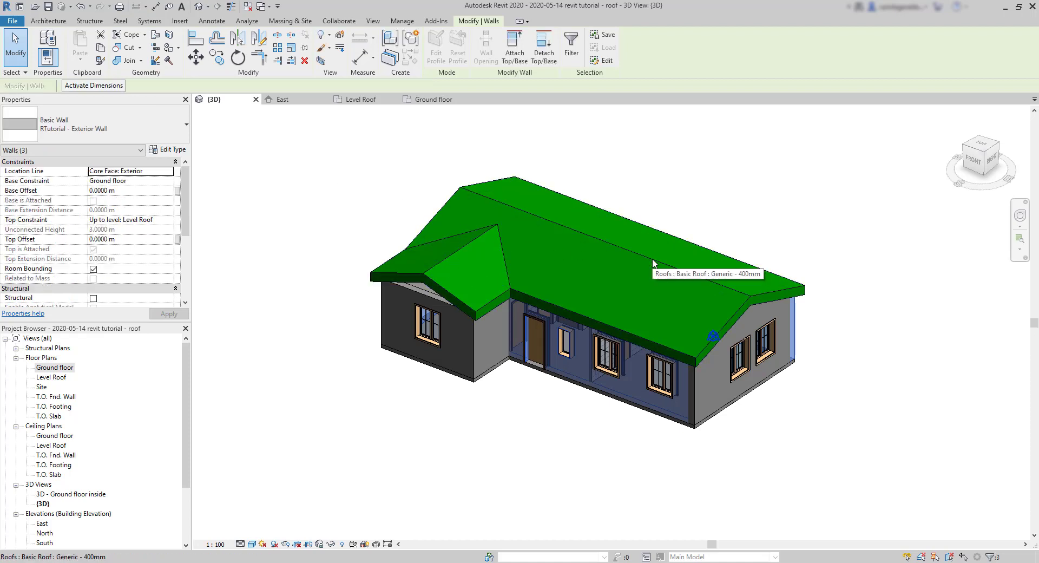
click(524, 422)
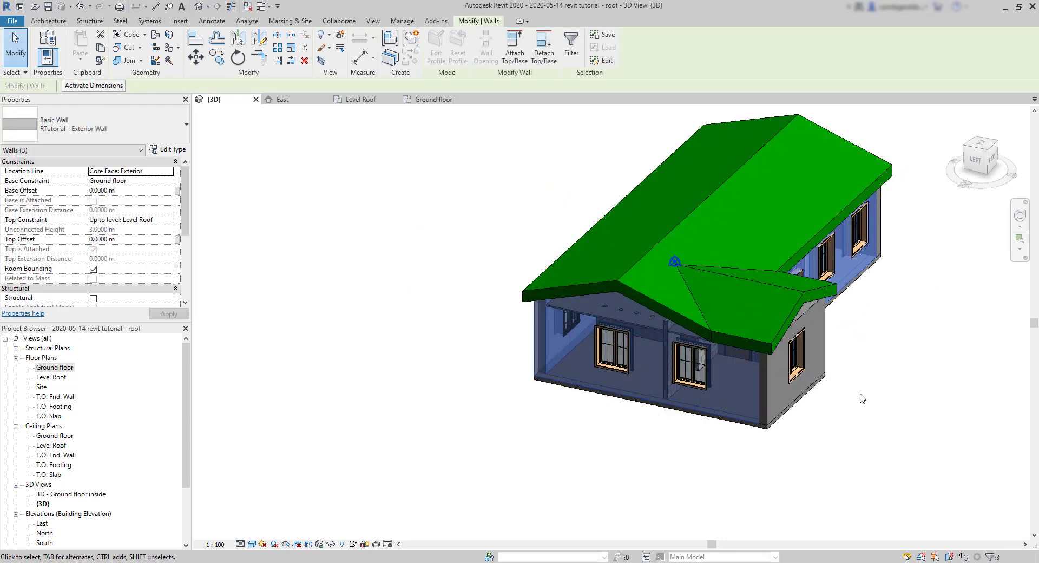
click(864, 400)
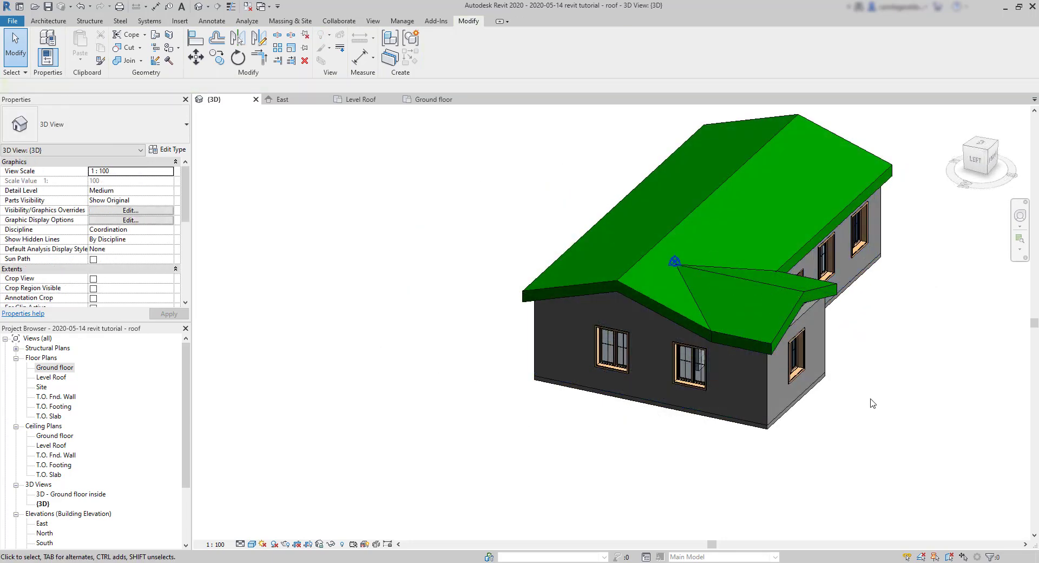
Step: Select the south wing's south and east walls in the 3D view and start attaching their tops to the roof
shift+middle_drag(903, 445, 740, 267)
click(660, 272)
shift+middle_drag(661, 272, 707, 299)
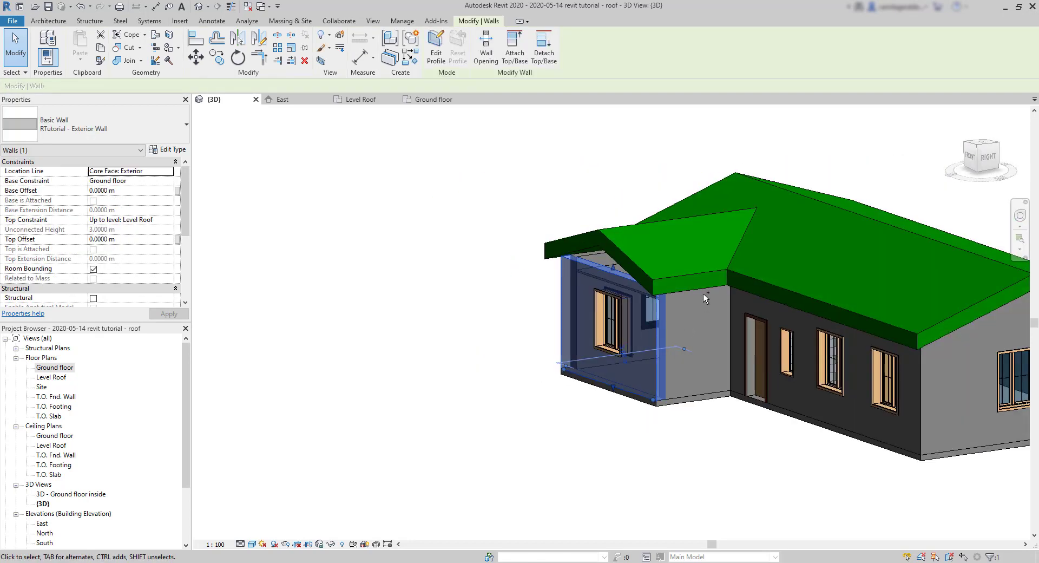
ctrl+click(701, 393)
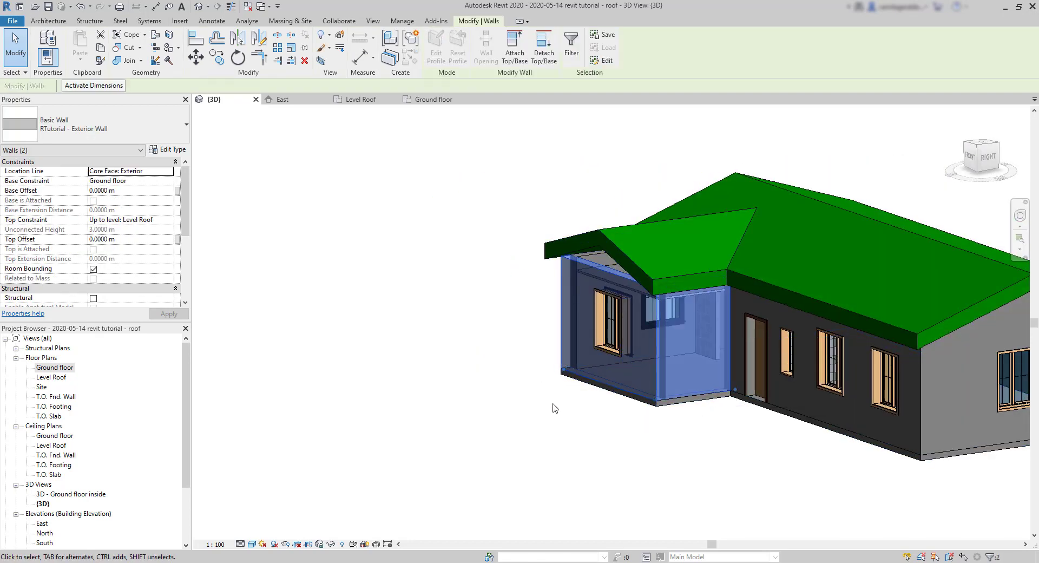
click(514, 49)
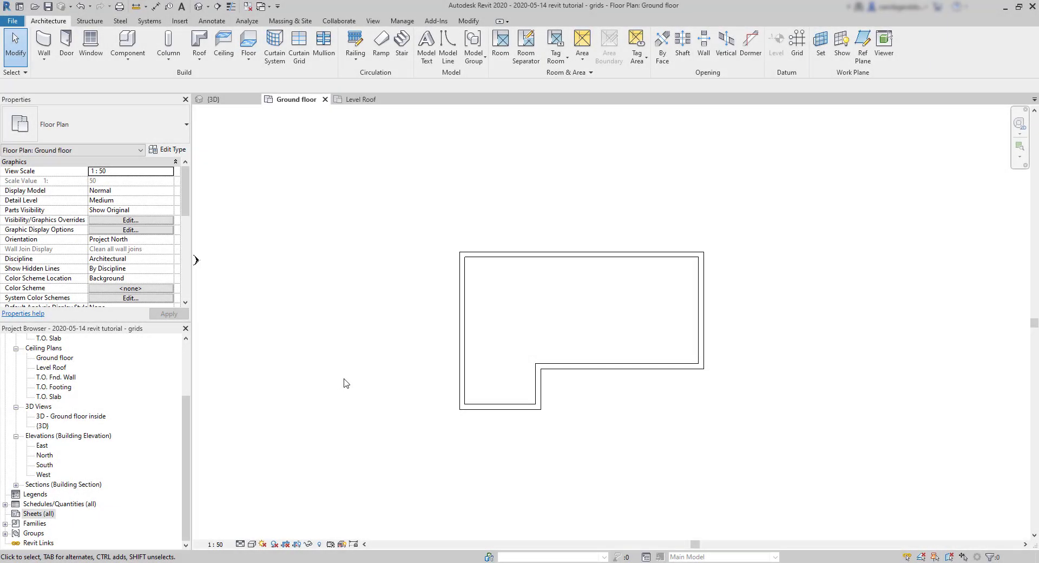
Step: Draw a vertical grid through the house about 0.31 m inside the west wall's inner face and number it 1
click(798, 43)
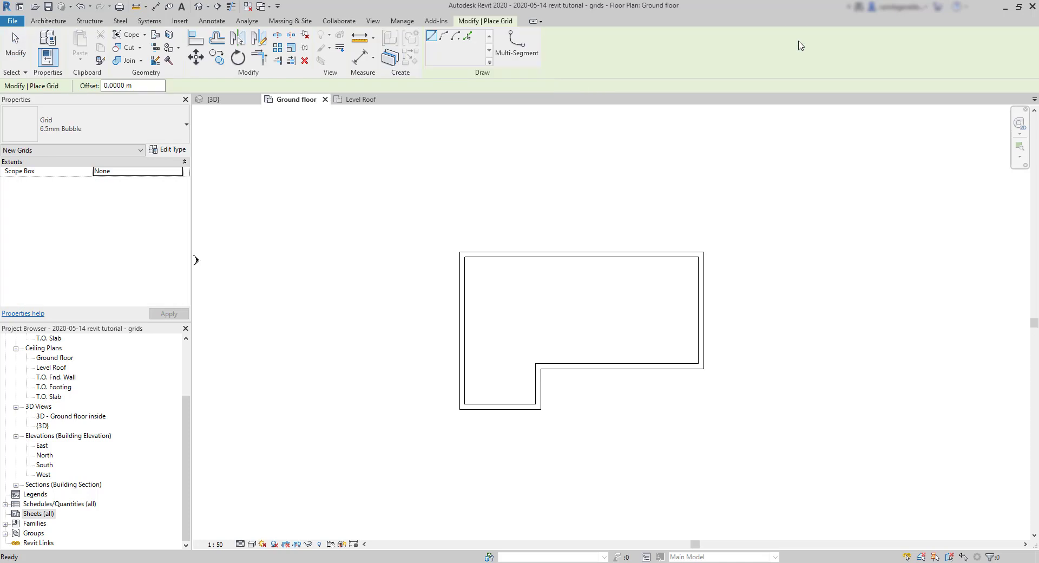
click(470, 430)
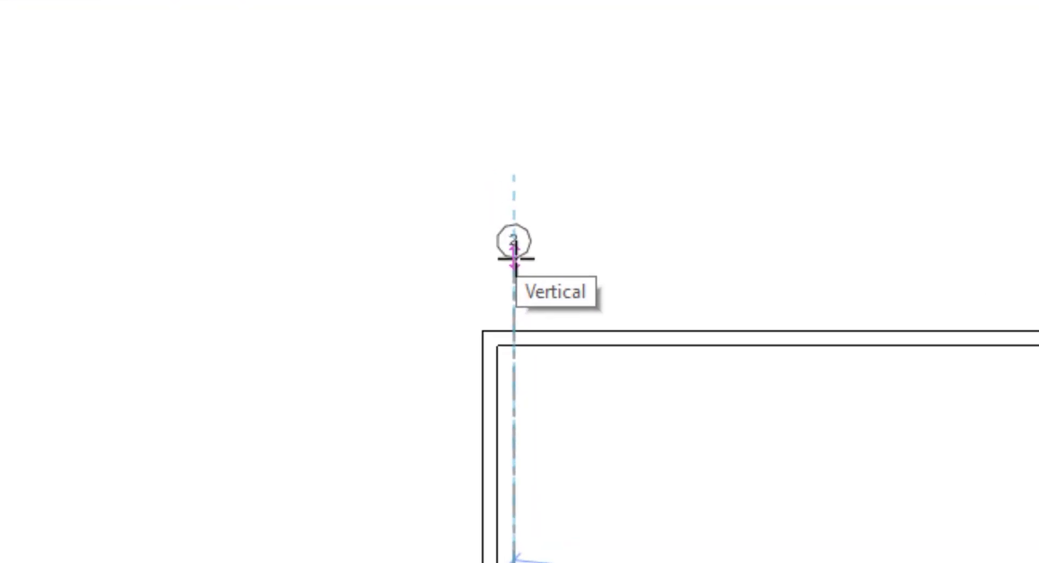
click(514, 216)
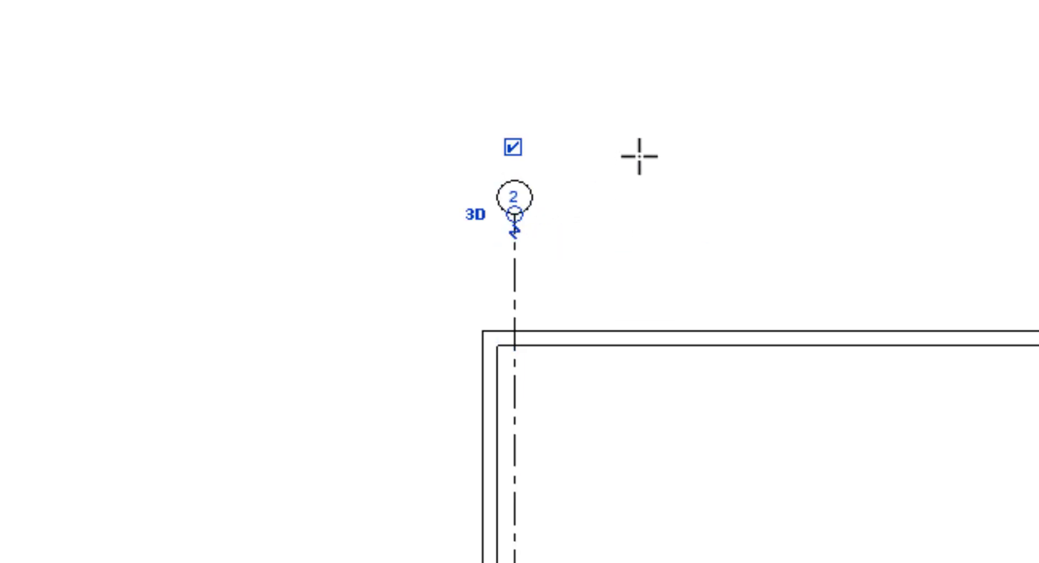
scroll(617, 156, up, 3)
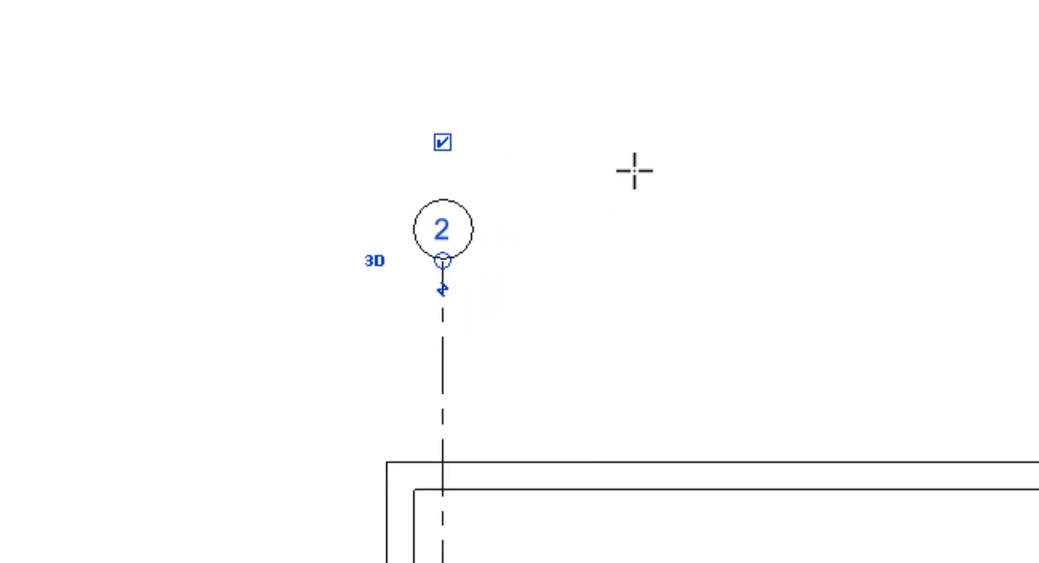
click(444, 228)
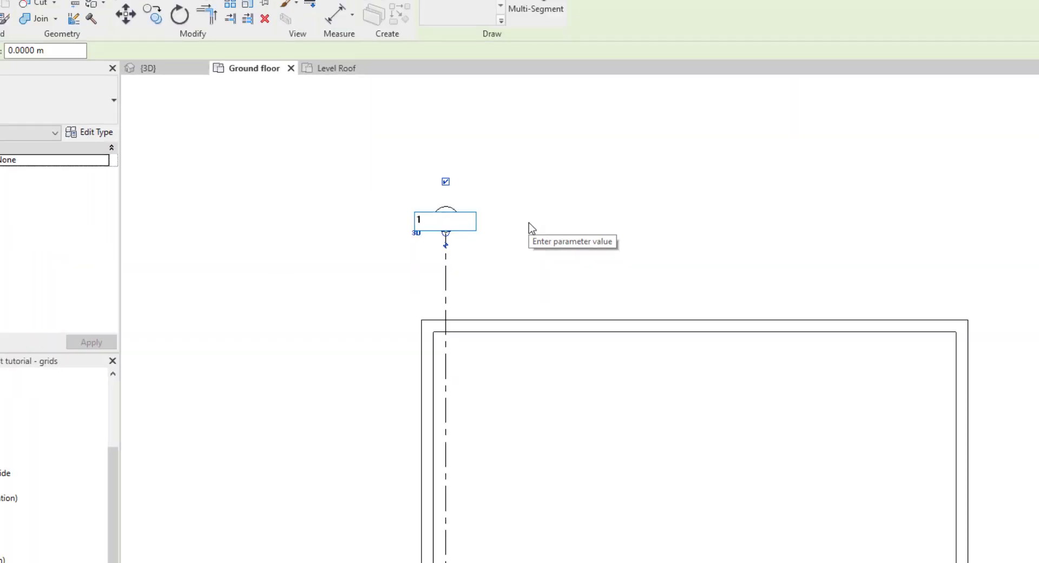
click(590, 238)
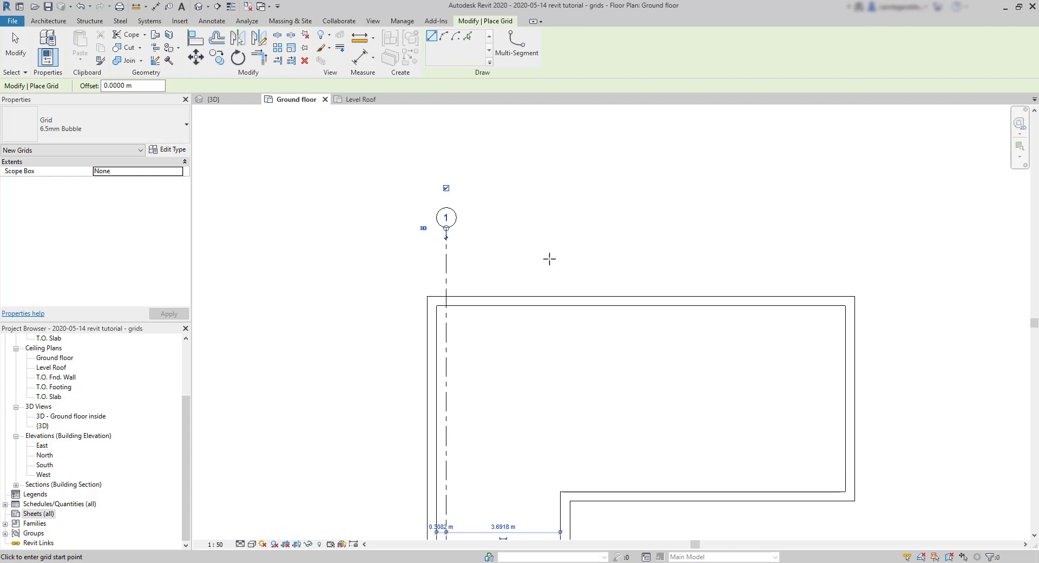
Step: Try the bubble visibility toggles at the north and south ends of grid 1
click(445, 188)
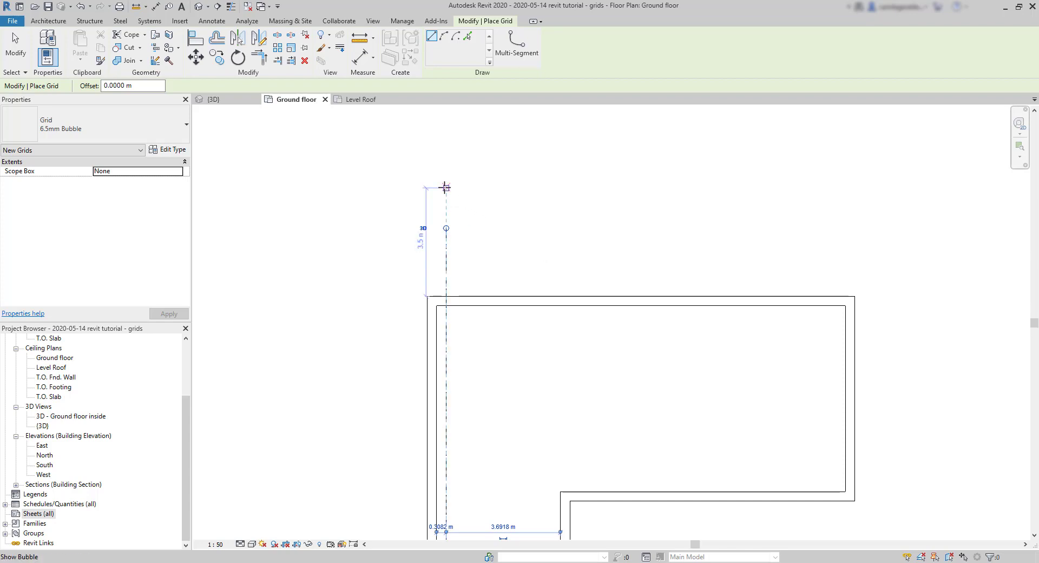
click(446, 188)
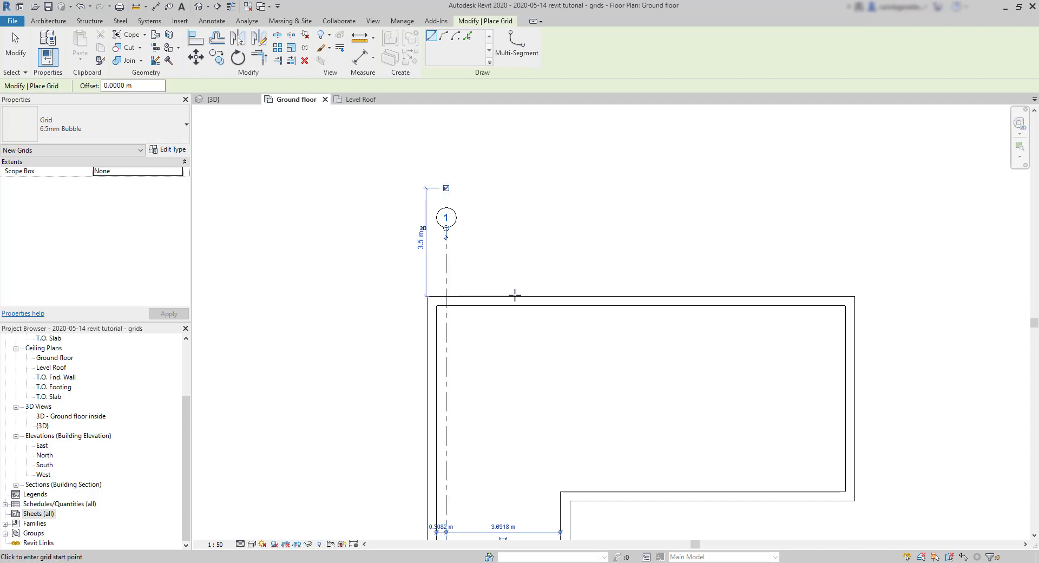
middle_drag(535, 391, 549, 195)
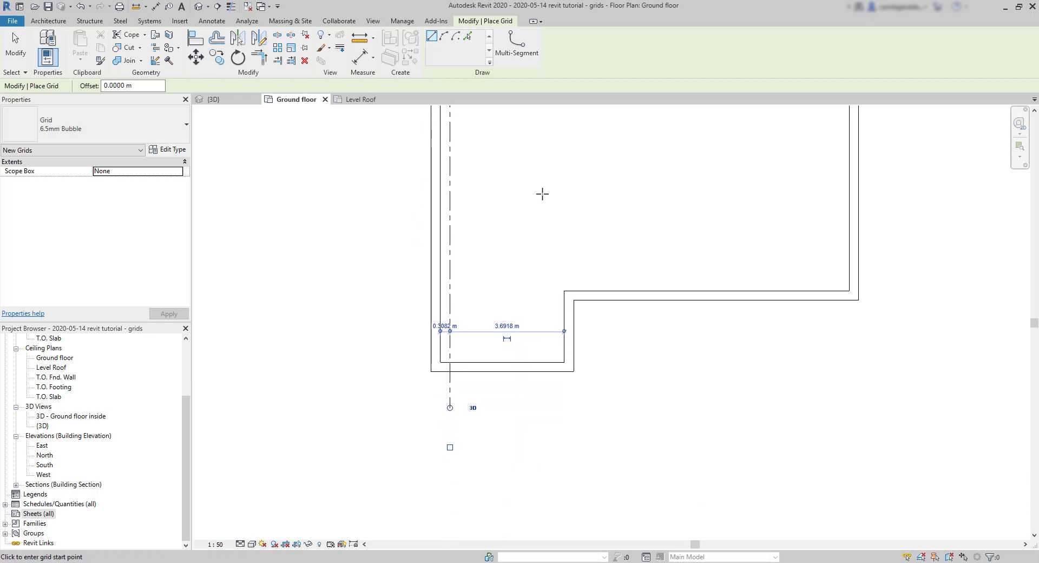
click(449, 446)
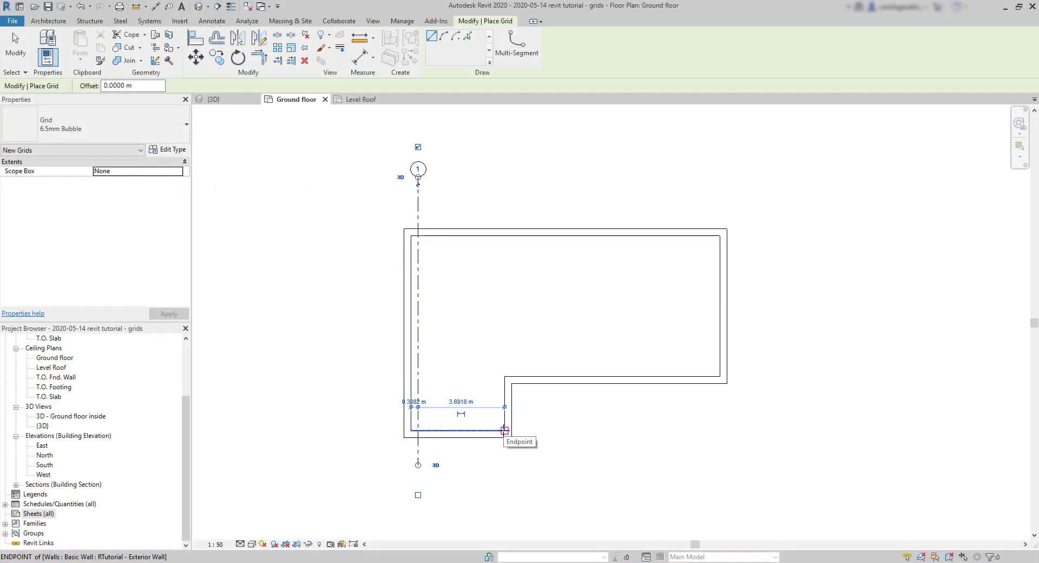
Step: Draw a vertical grid along the inner face of the wing's east wall and extend its south end to align with grid 1
click(504, 431)
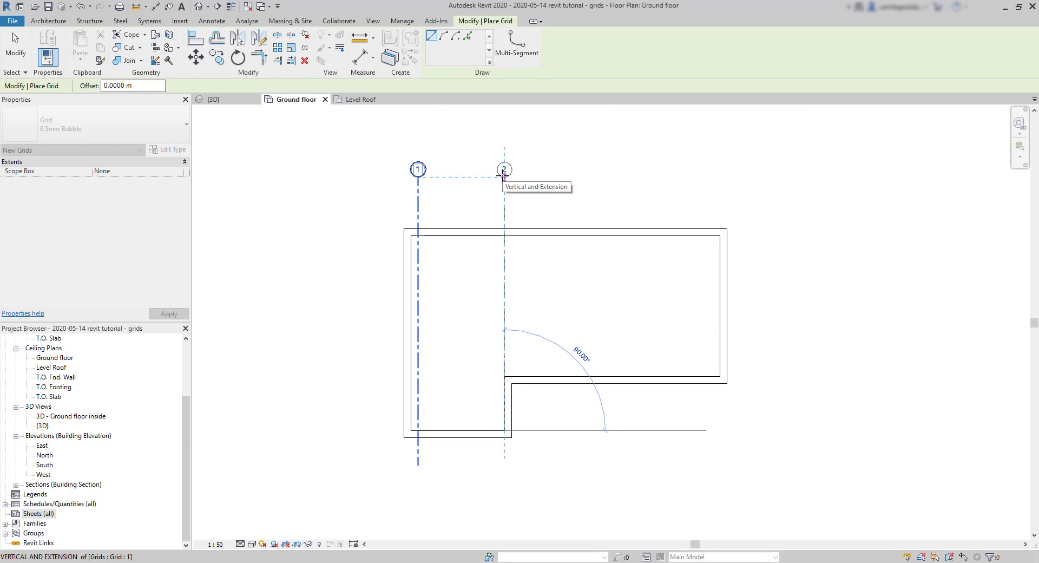
click(504, 177)
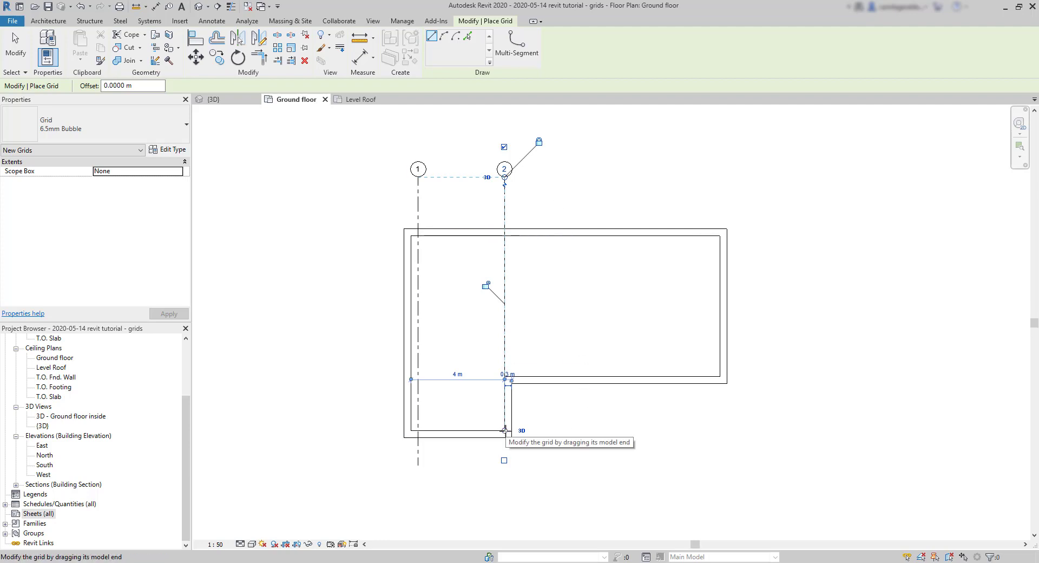
drag(504, 430, 505, 466)
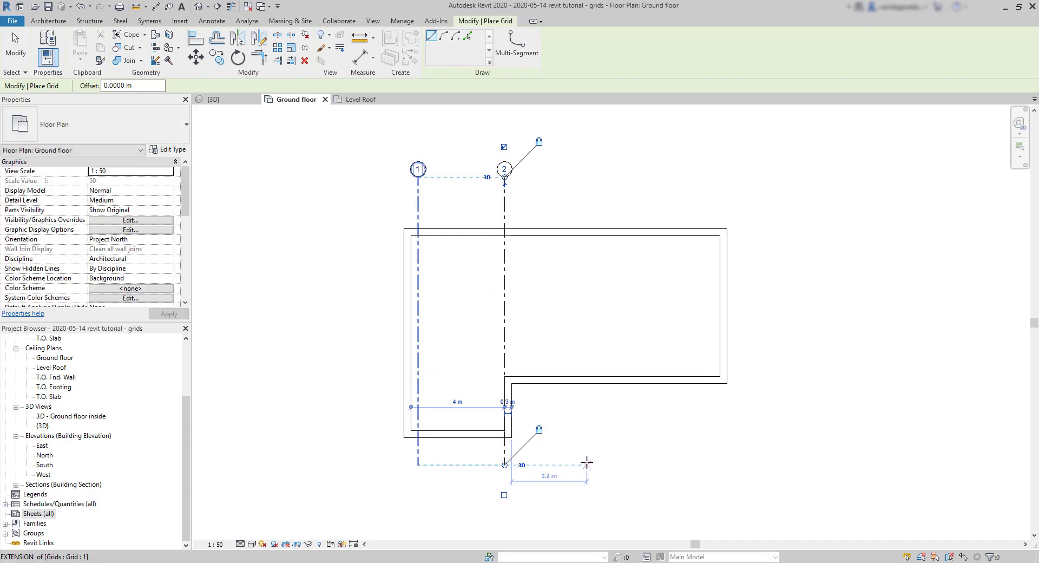
Step: Draw two more vertical grids aligned with grid 1's ends, about 4.2 m east of the wing and along the east wall's inner face
click(610, 464)
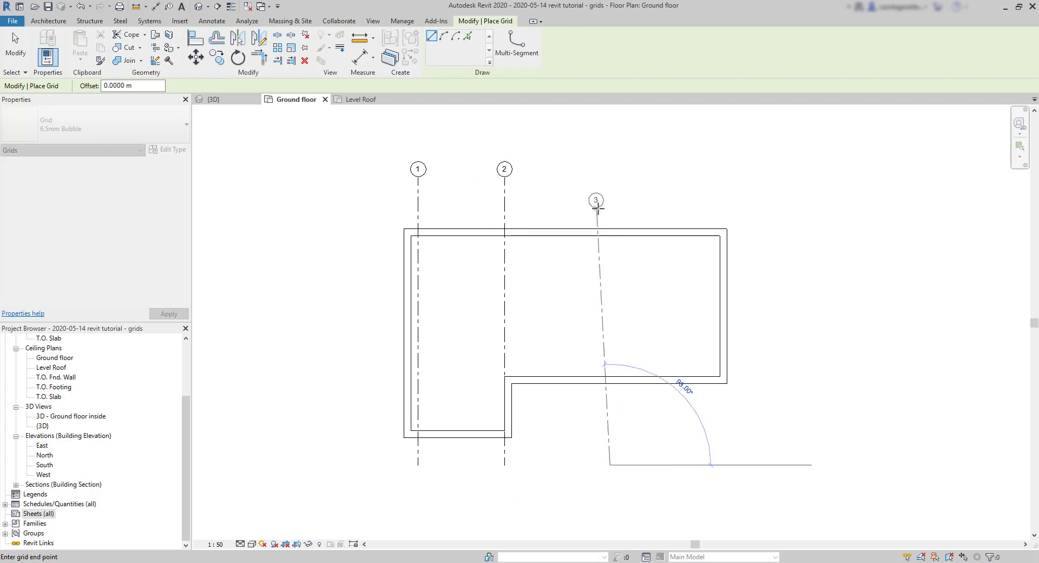
click(610, 177)
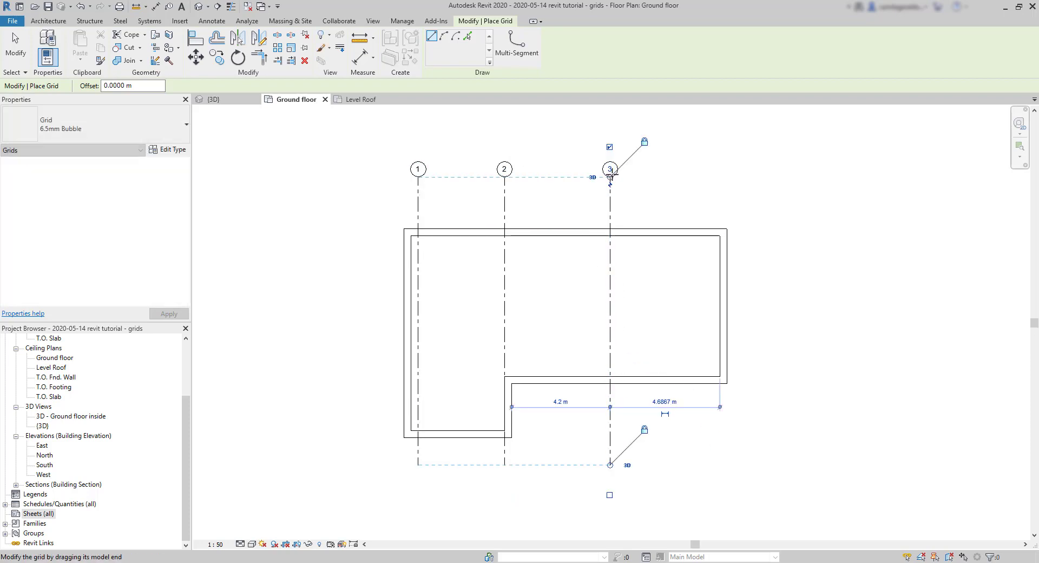
click(720, 466)
click(720, 176)
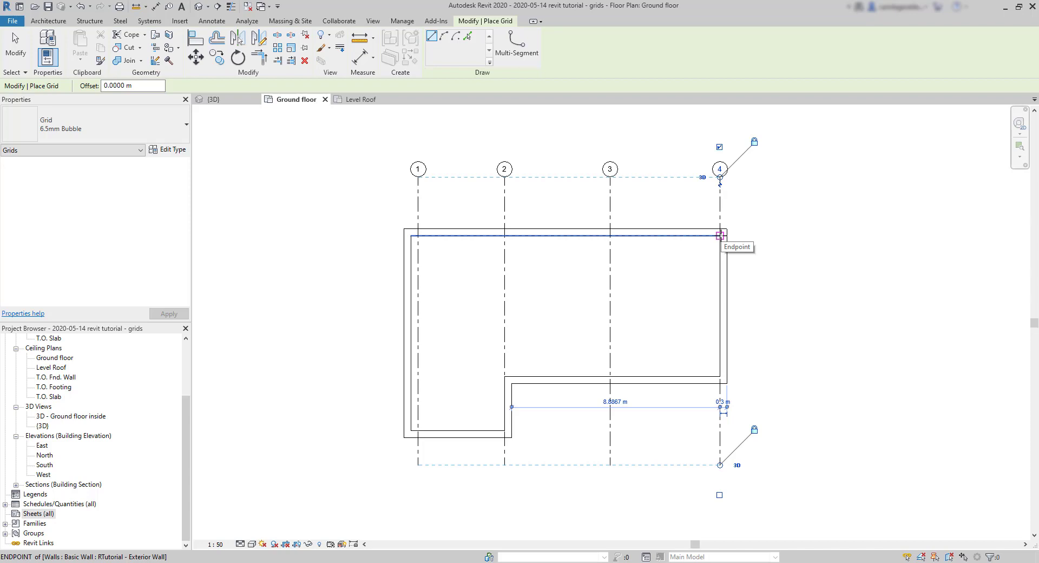
Step: Draw a horizontal grid along the north wall's inner face with its bubble west of the house and name it A
click(720, 235)
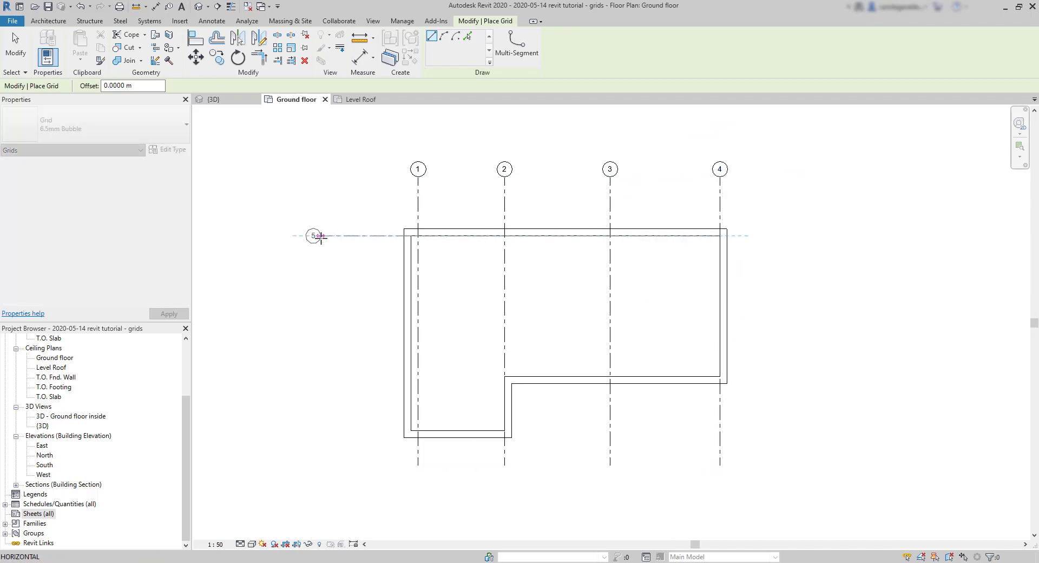
click(321, 236)
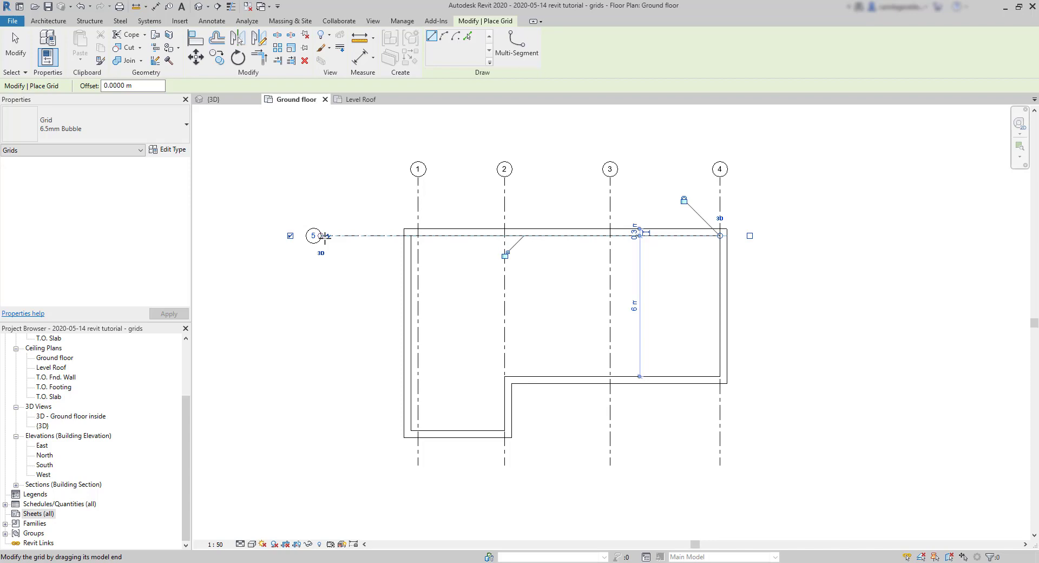
key(Escape)
key(Escape)
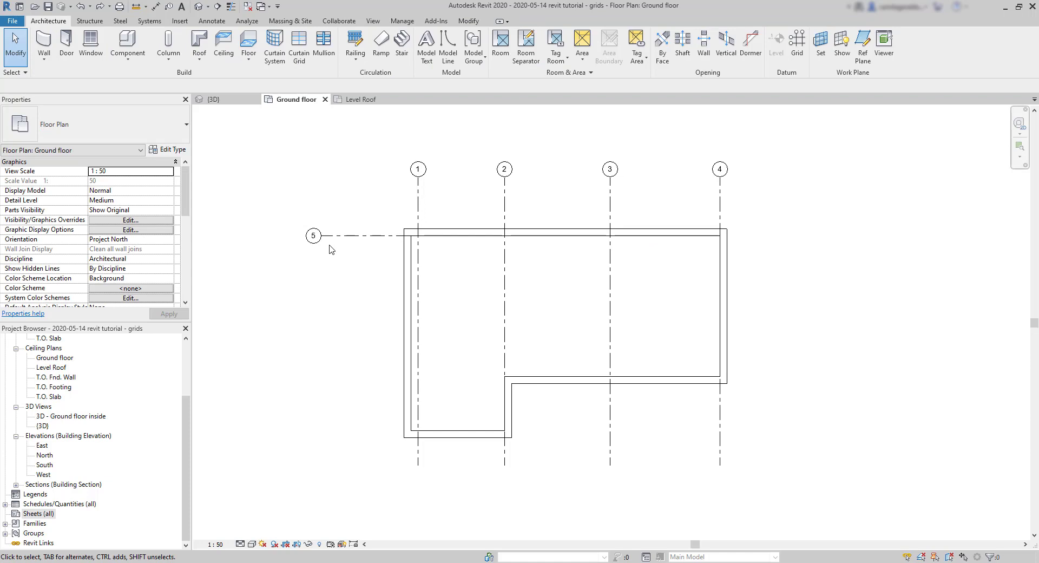
double_click(312, 236)
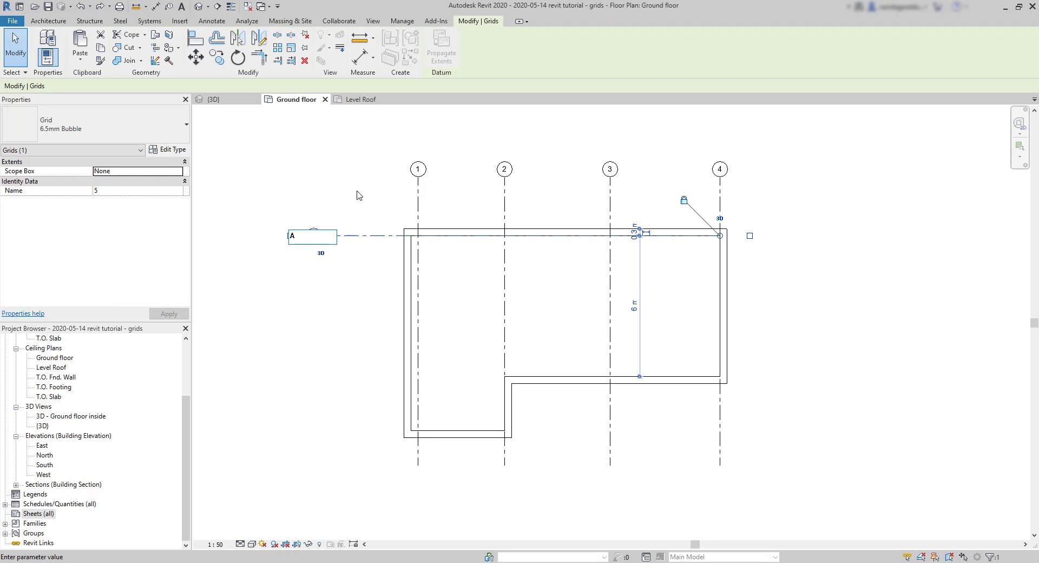
key(Return)
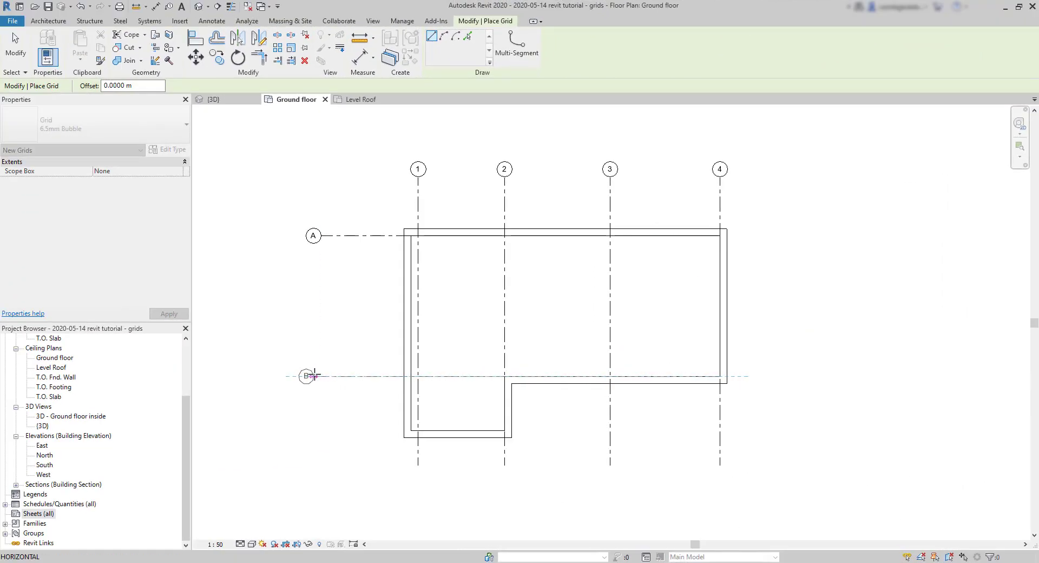
Step: Draw two horizontal grids aligned with grid A's ends, along the main south wall's inner face and near the wing's south wall
click(322, 376)
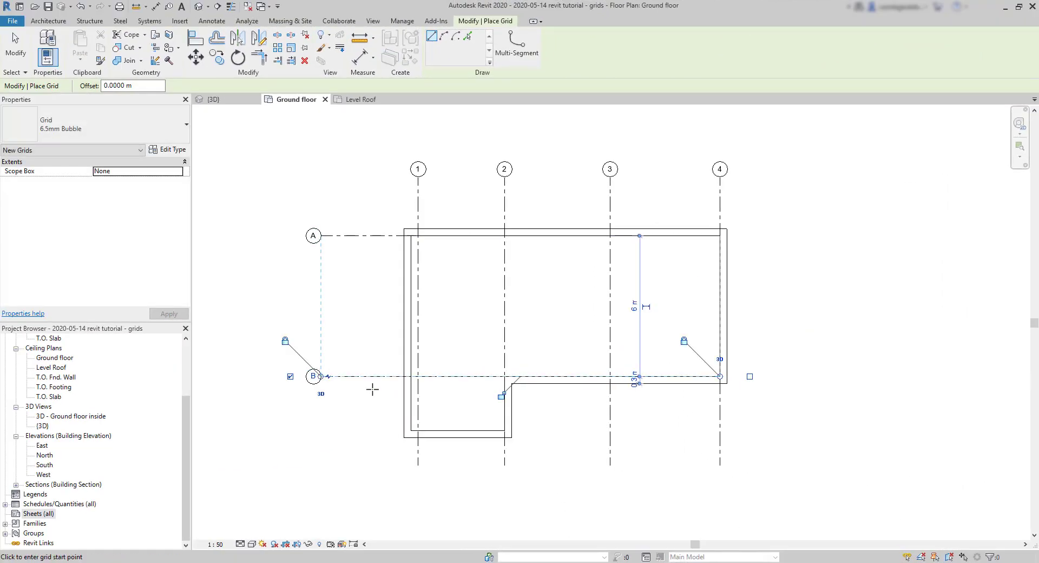
click(720, 436)
click(321, 437)
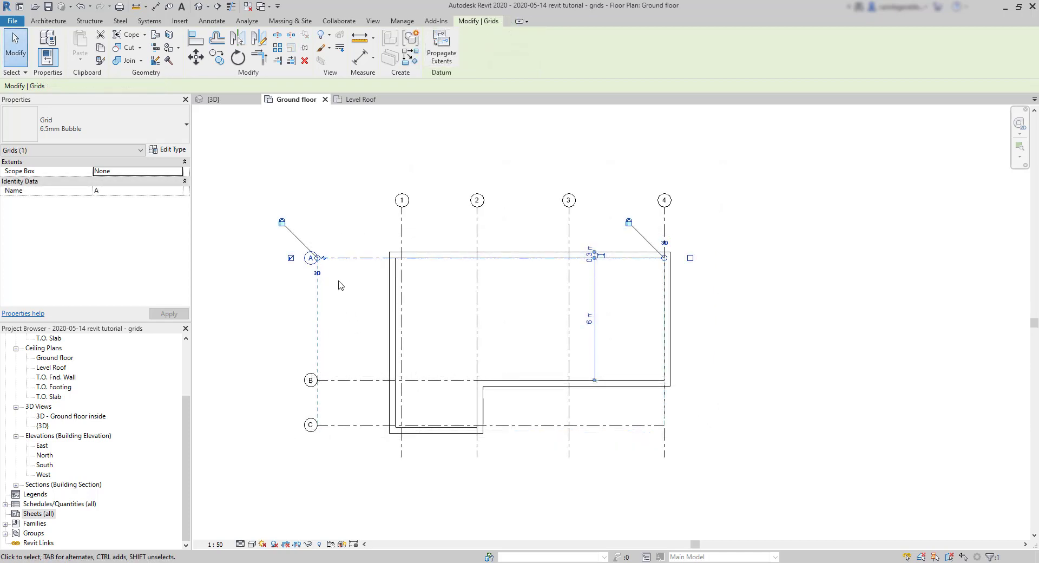
Step: Adjust the west ends of the three aligned horizontal grids together and extend their east ends beyond the east wall
drag(317, 258, 281, 257)
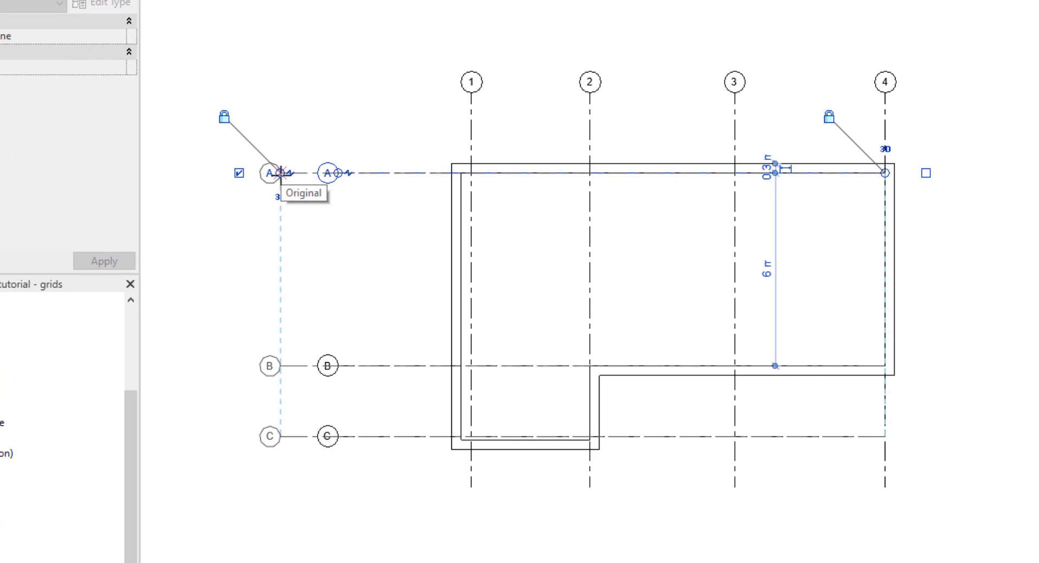
drag(280, 173, 367, 172)
drag(886, 173, 1017, 172)
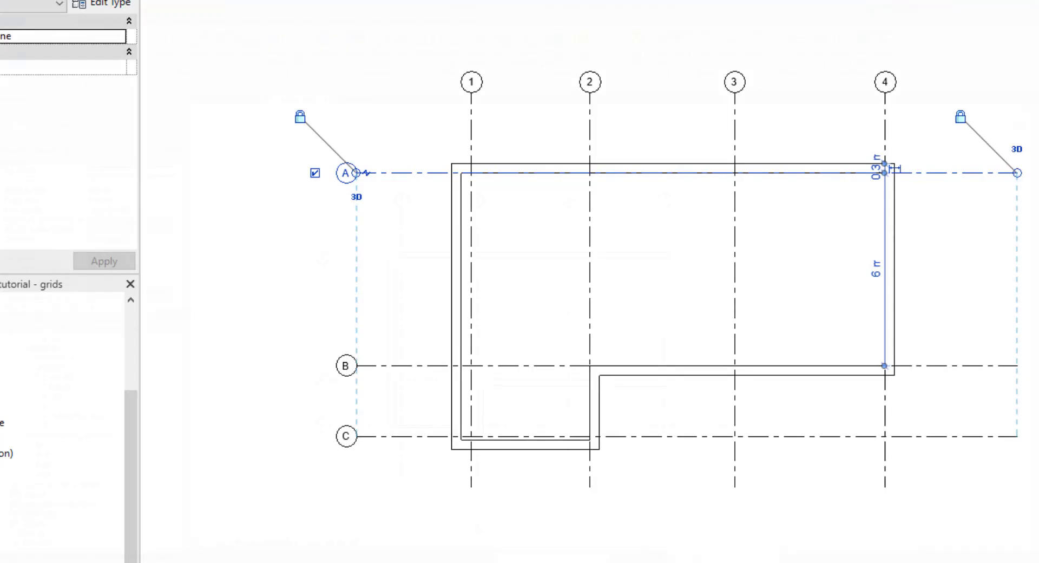
Step: Unlock grid 2's south end from the aligned grids and extend it on its own farther south
click(589, 506)
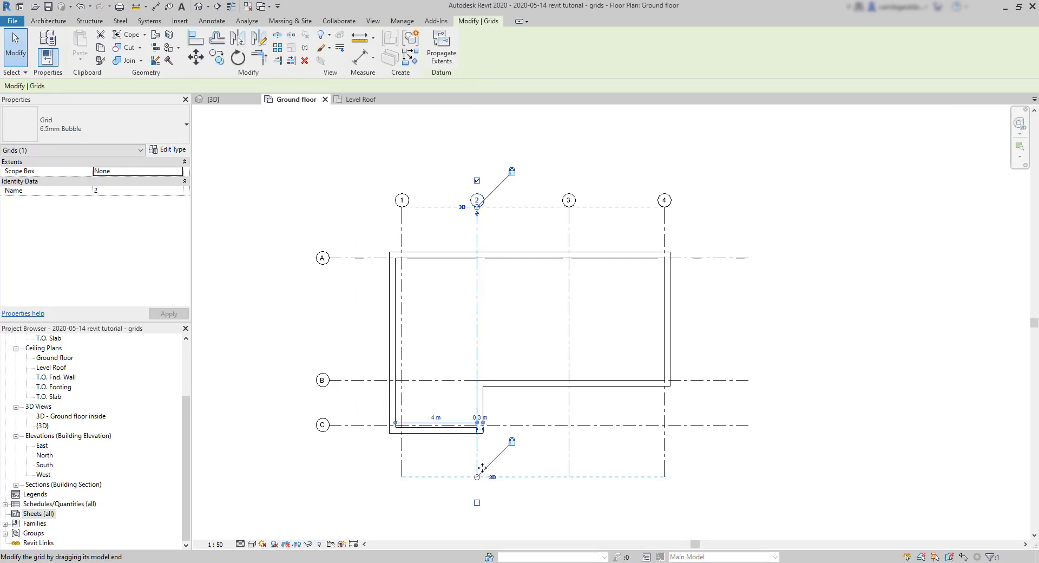
click(512, 442)
drag(477, 477, 476, 519)
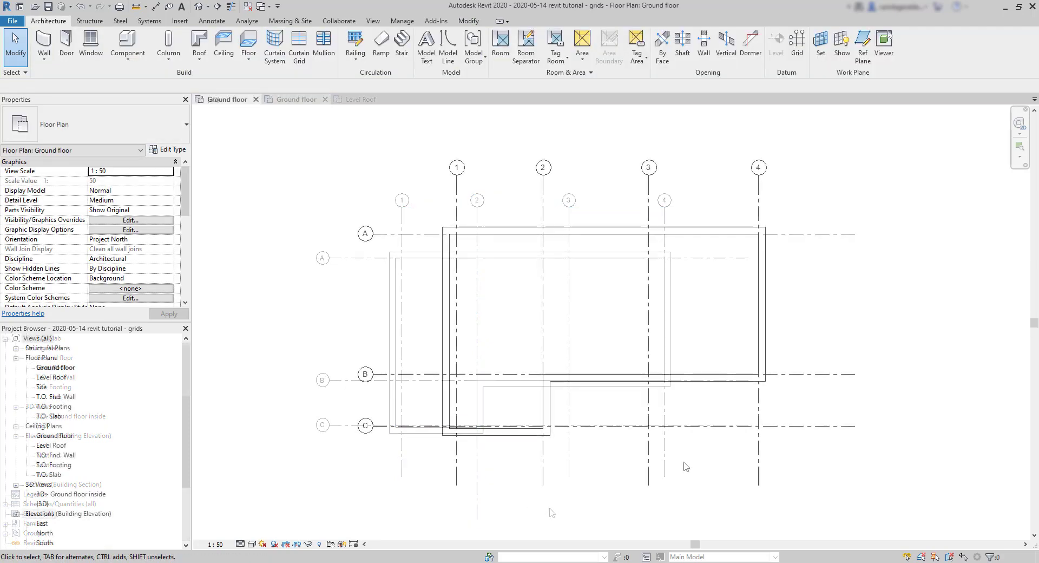
Step: Set grid 1's distance from the west wall's inner face to 0.05 m
click(457, 404)
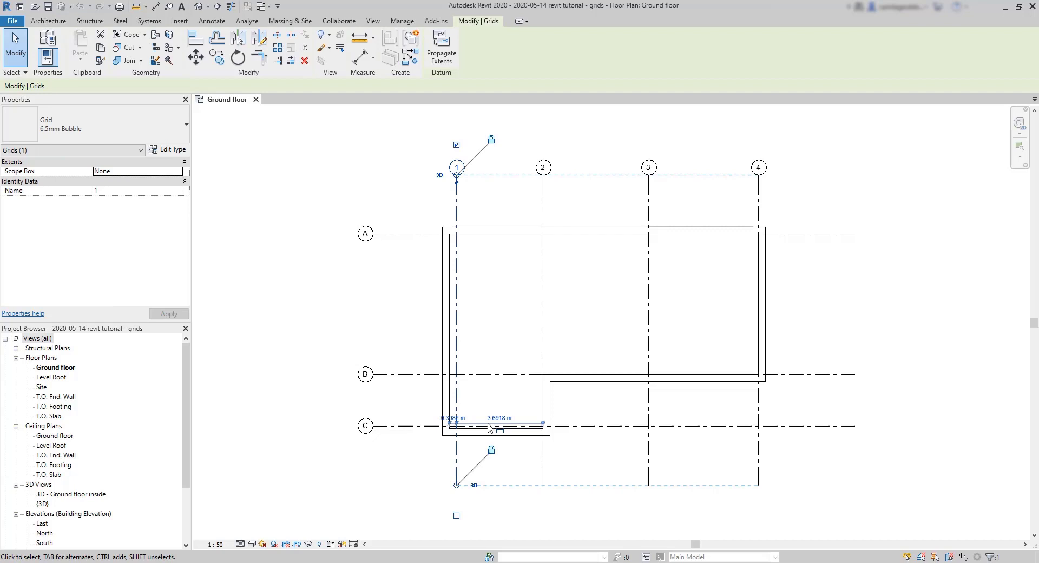
scroll(468, 453, up, 2)
scroll(468, 455, up, 2)
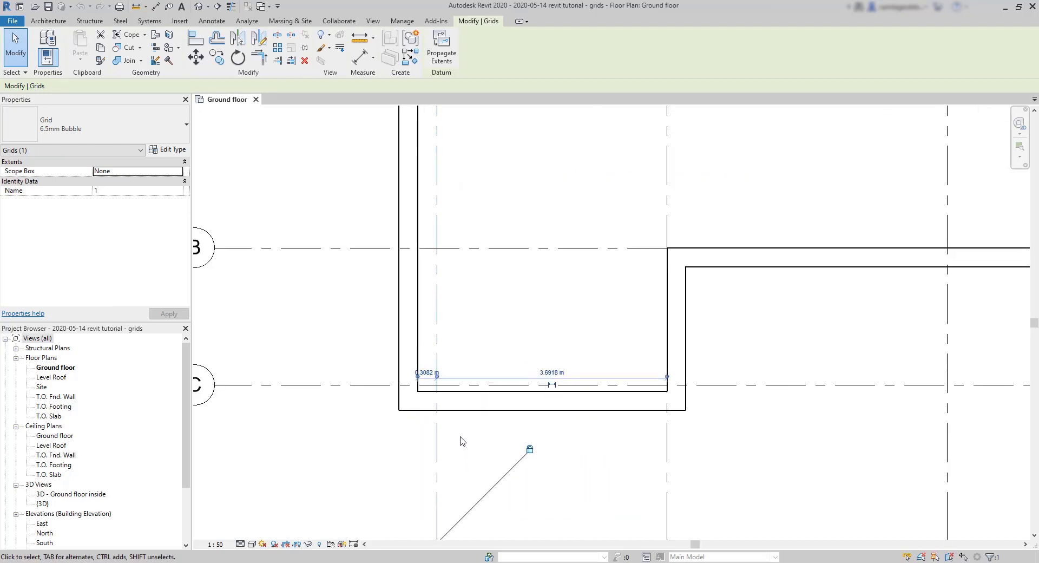
click(427, 373)
text(0.5)
key(Return)
text(0.05)
key(Return)
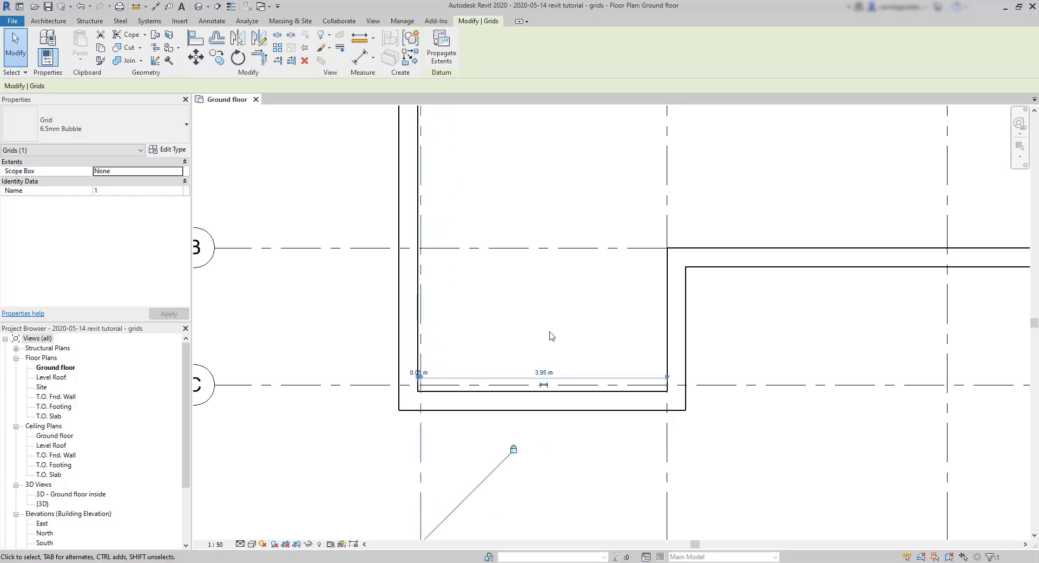
Step: Set grid C's distance from the inner face of the wing's south wall to 0.05 m
click(489, 384)
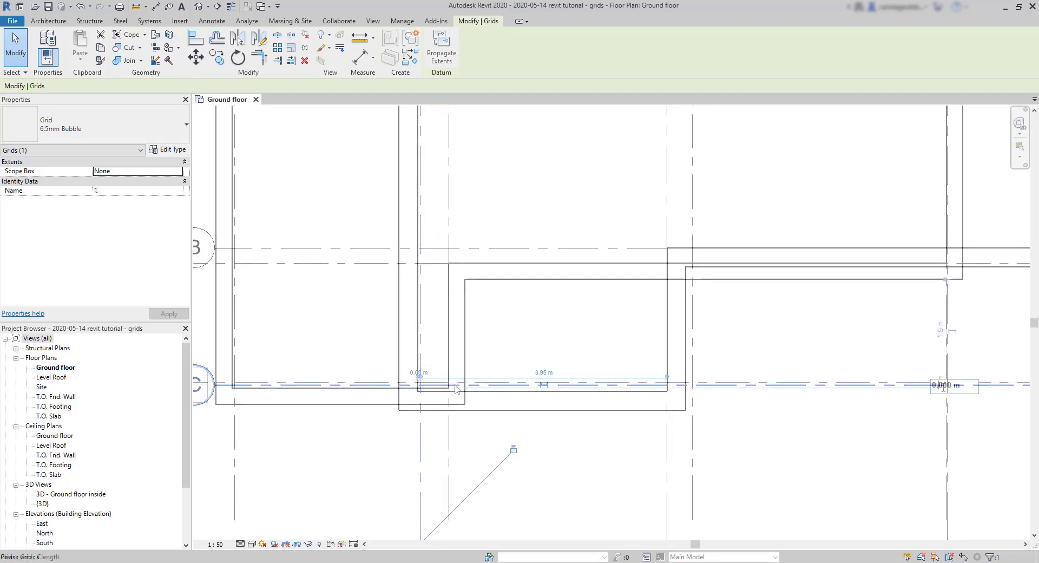
click(944, 385)
key(Escape)
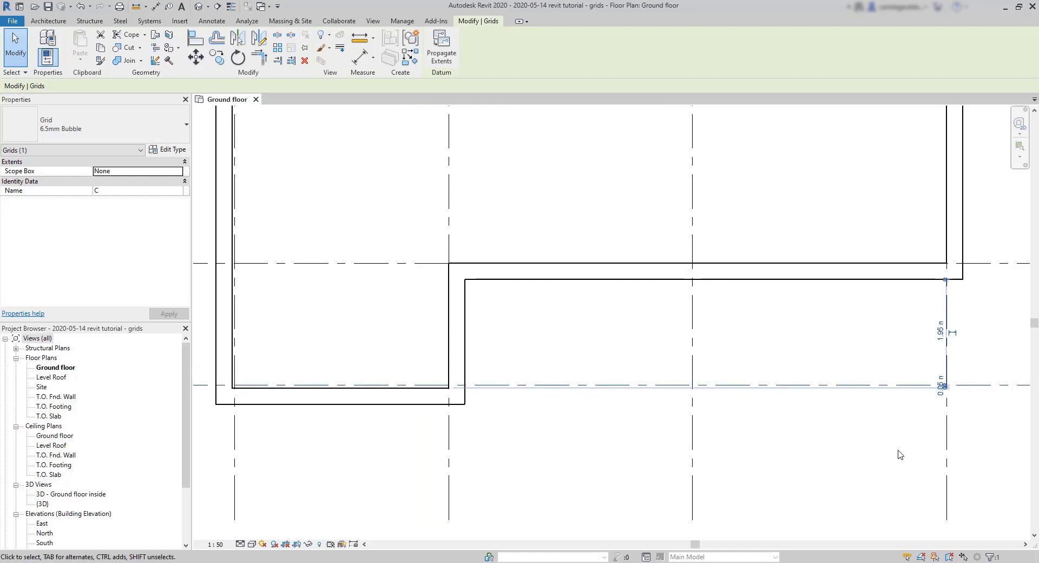
scroll(796, 417, down, 1)
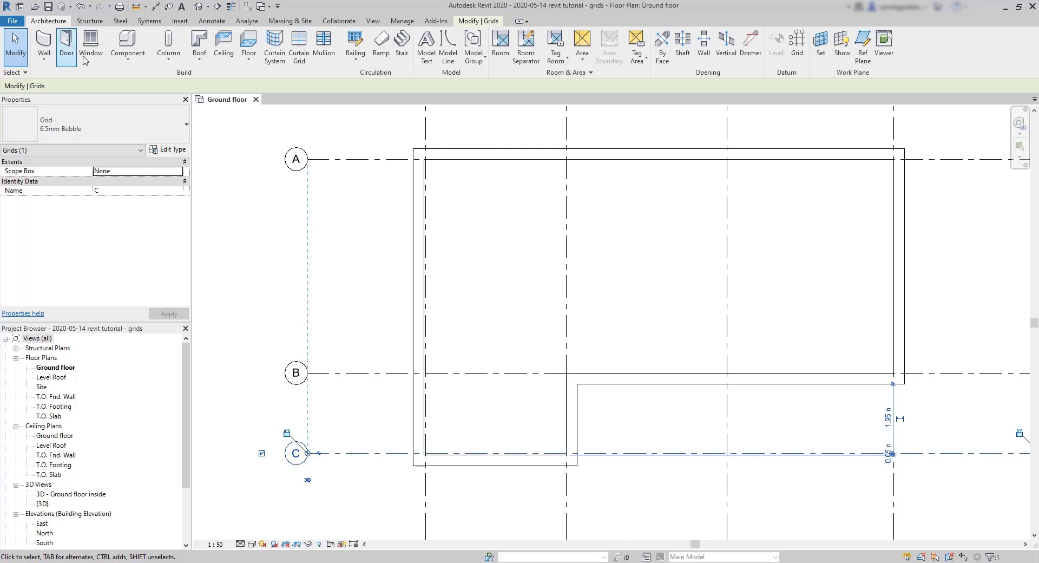
Step: Place 457 x 475mm M_Rectangular Column architectural columns where grids 2, 3 and 4 cross grids A and B
click(168, 57)
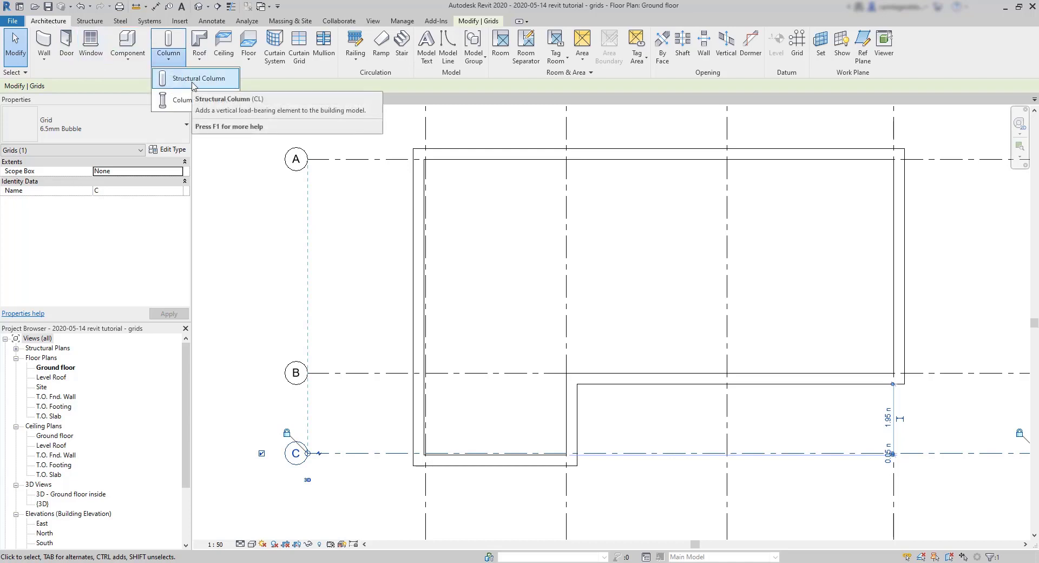
click(182, 101)
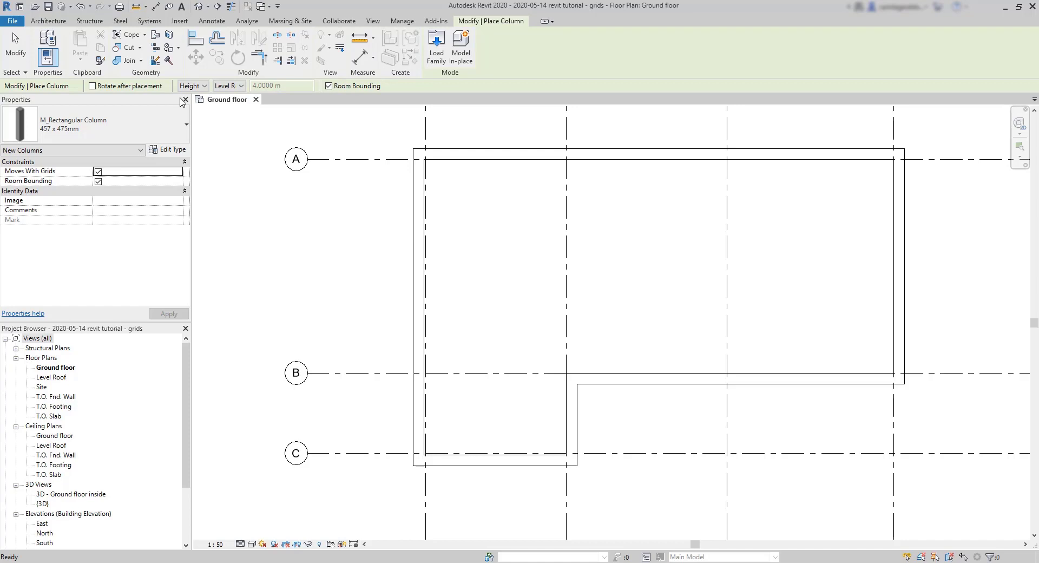
click(175, 130)
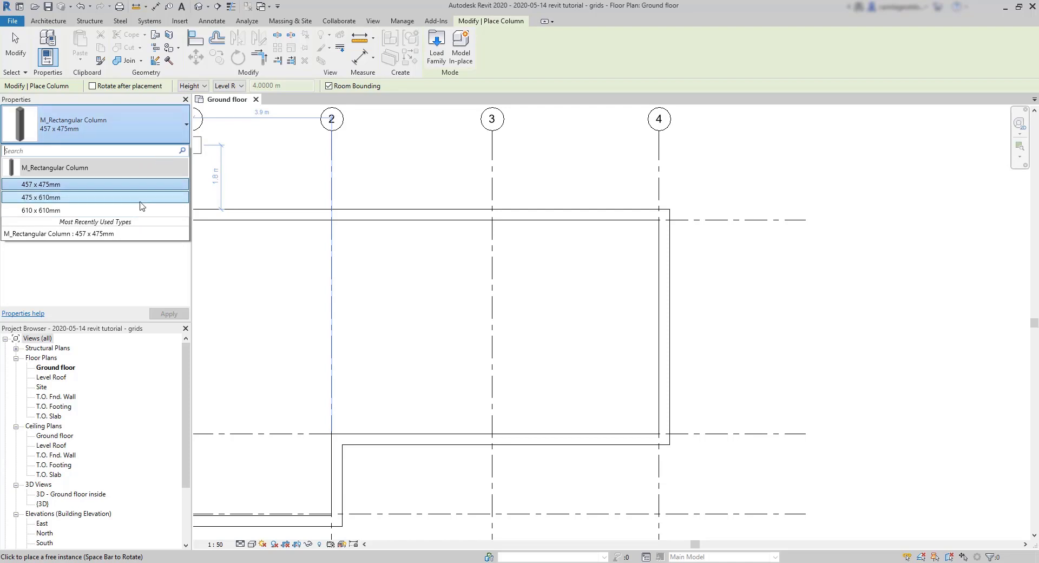
click(155, 185)
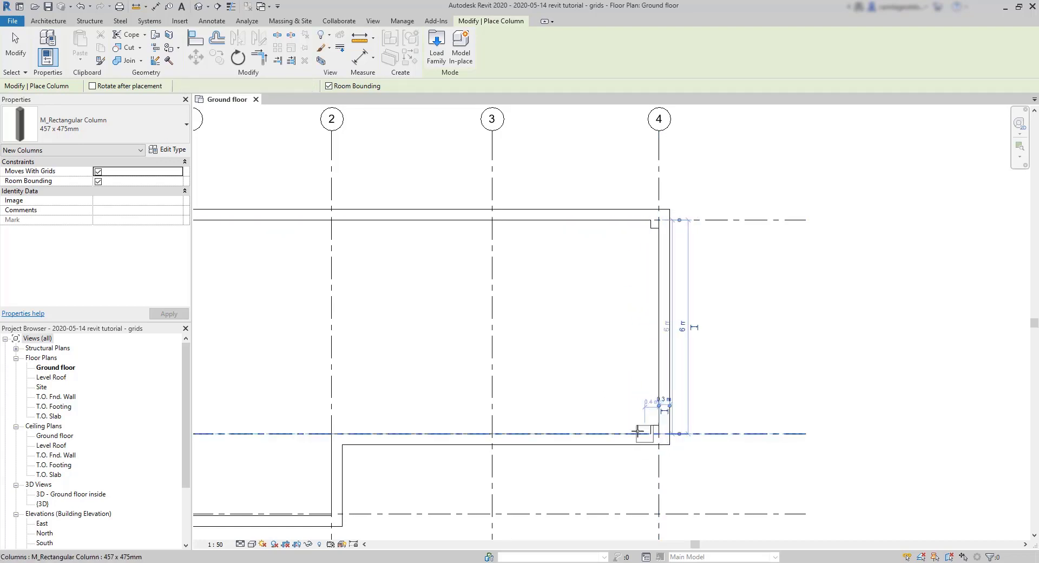
click(491, 433)
click(331, 433)
click(332, 227)
click(492, 222)
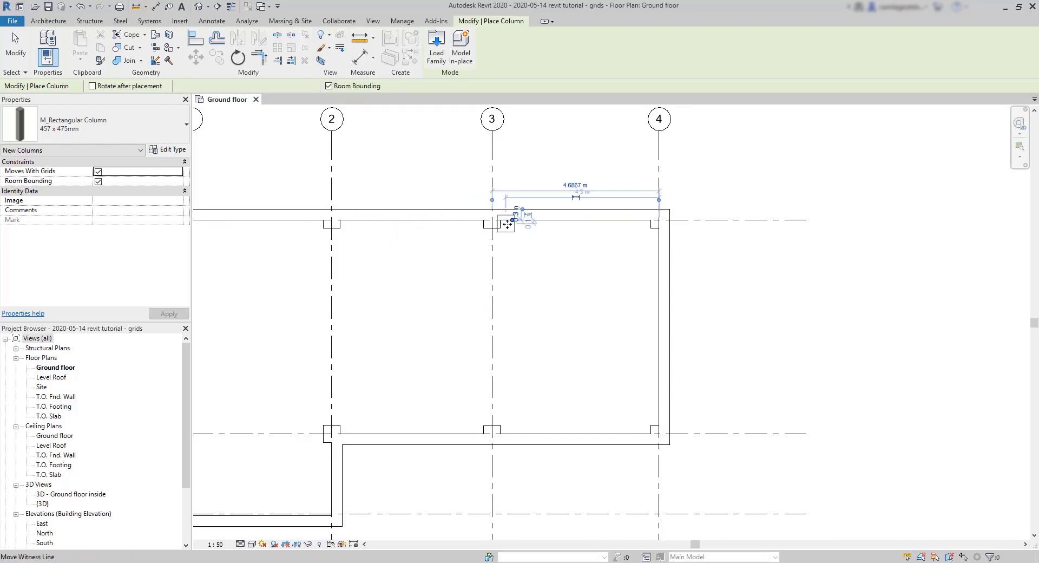
Step: Place the same architectural columns where grid 1 crosses A, B and C and where grid 2 crosses C, ending placement
scroll(623, 236, down, 3)
click(339, 226)
click(339, 366)
click(339, 418)
click(431, 418)
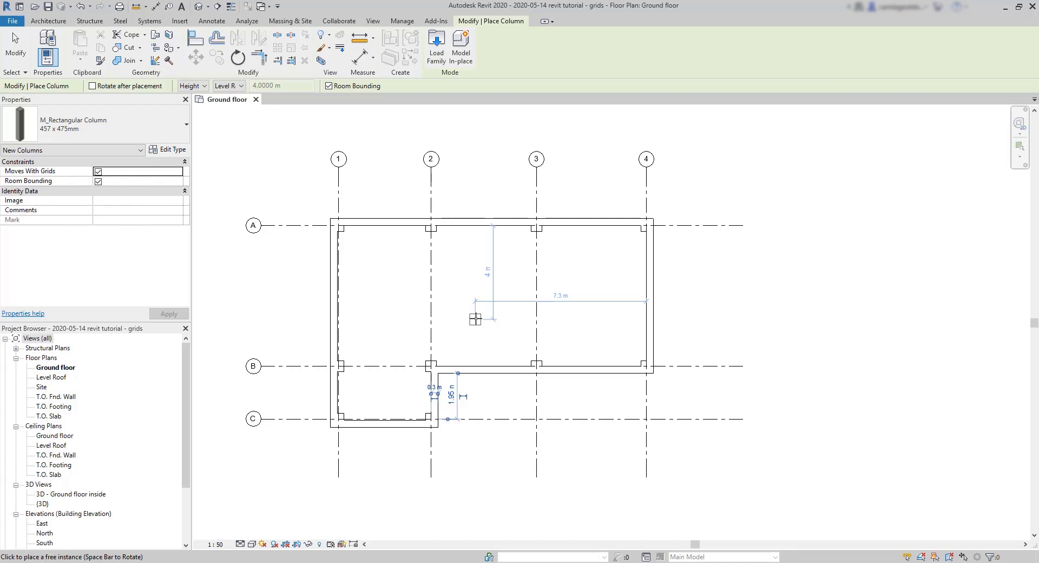
scroll(276, 343, up, 2)
key(Escape)
key(Escape)
Step: Test whether the columns follow the grids by moving grid C north and grid 3 east, undoing each move
click(797, 455)
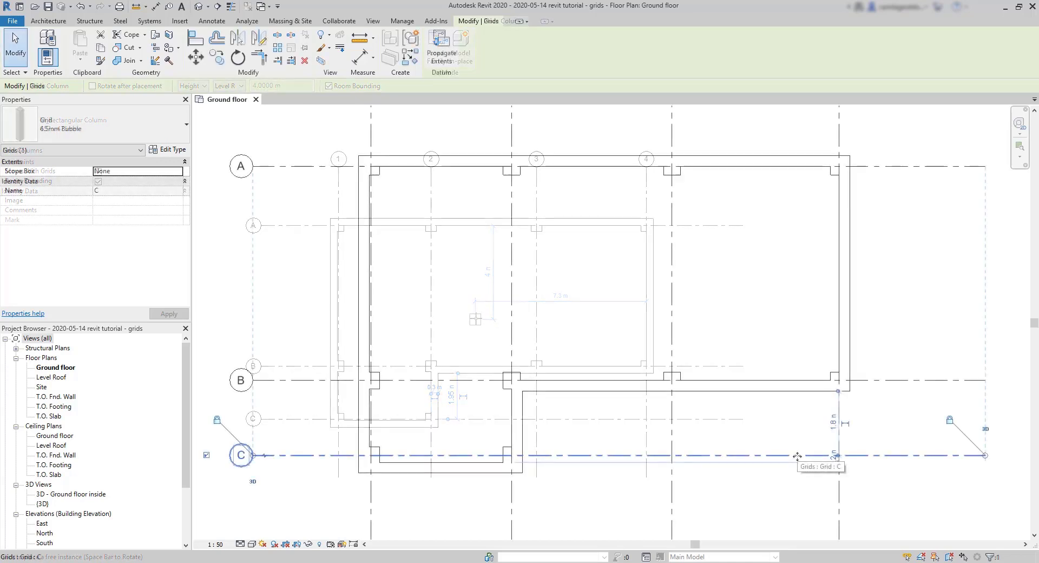
drag(797, 450, 800, 426)
key(ctrl+z)
click(671, 350)
drag(670, 350, 722, 349)
key(ctrl+z)
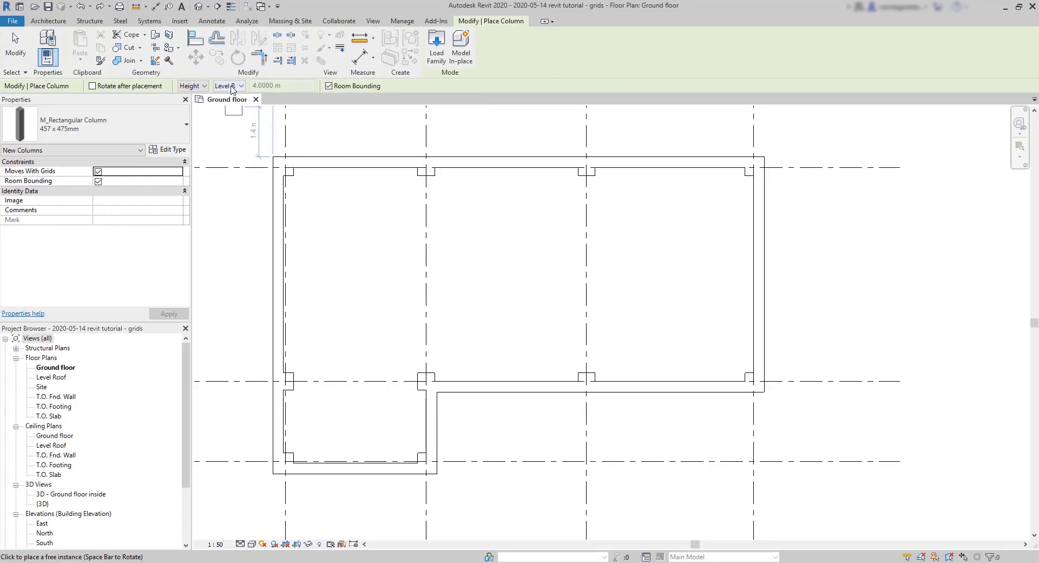
Step: Place an architectural column up to Level Roof on grid 2 between grids A and B, rotating it after placement
click(232, 88)
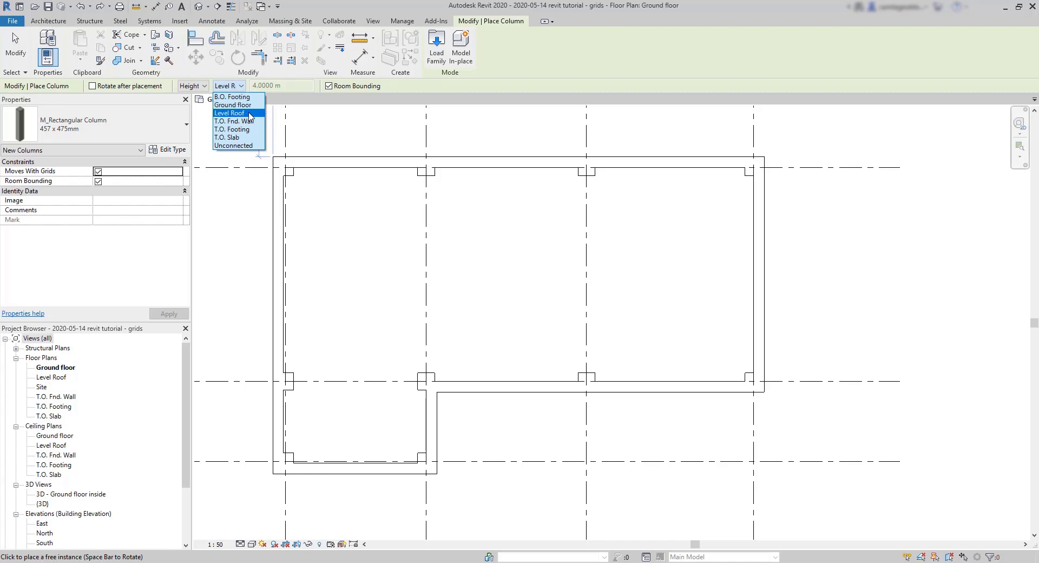
click(198, 91)
click(198, 88)
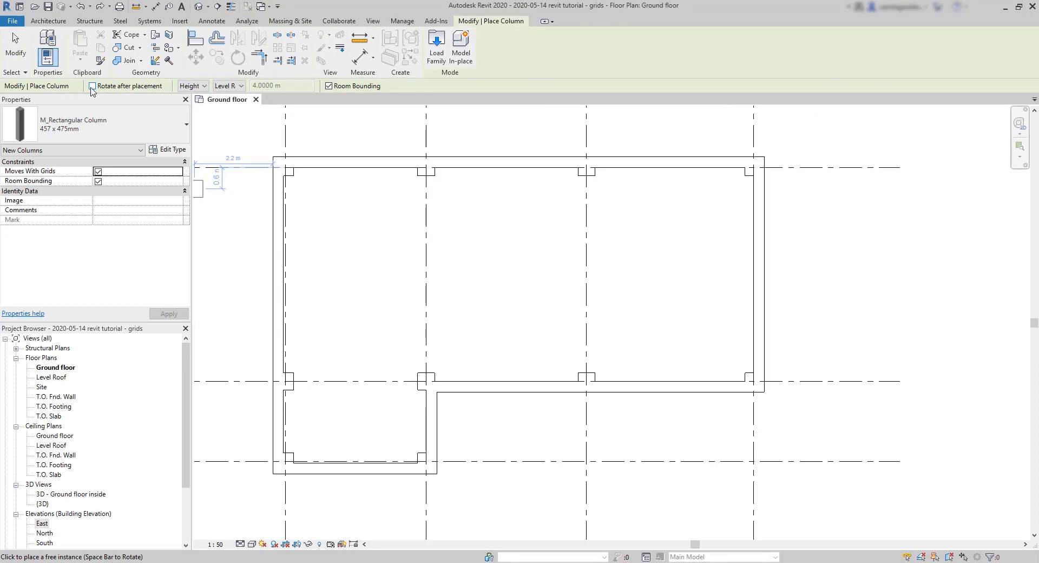
click(92, 87)
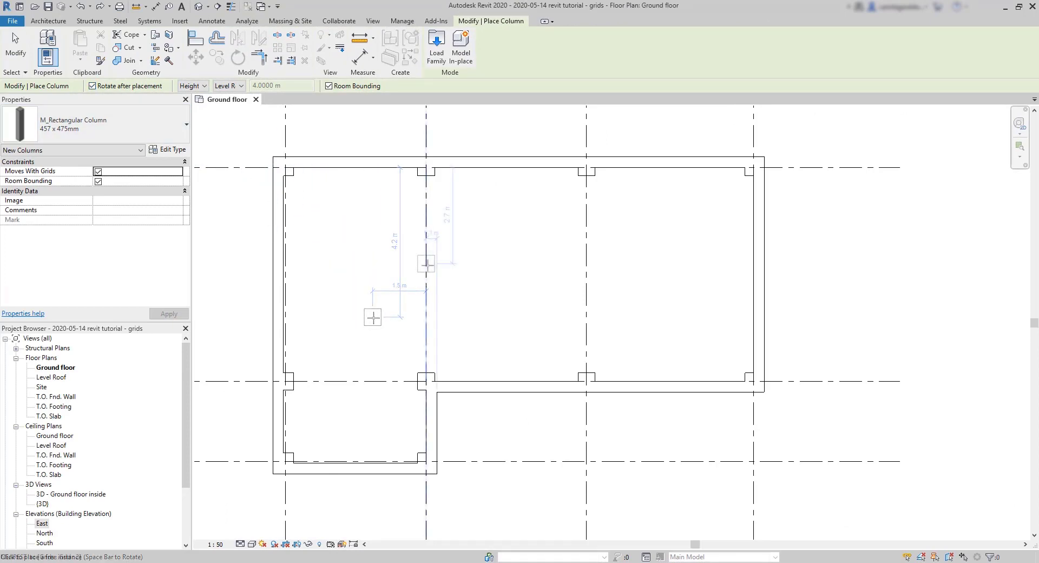
click(426, 274)
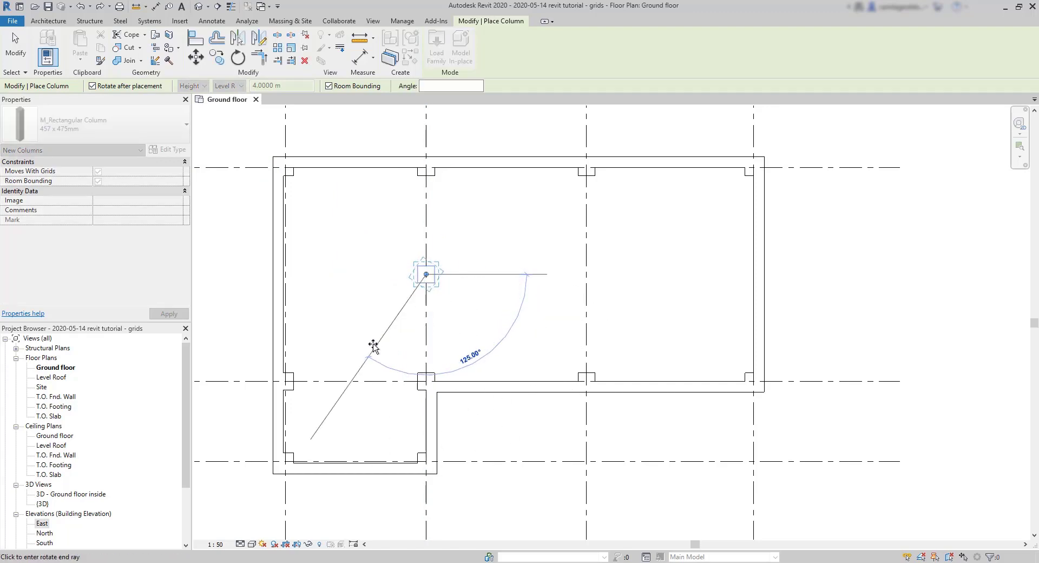
click(359, 328)
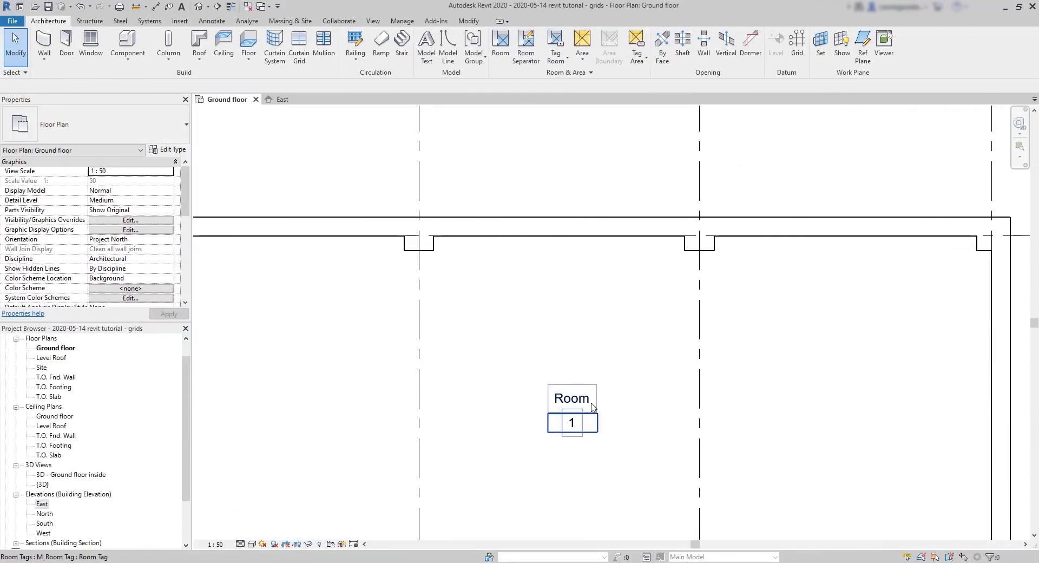
Step: Select the room tag and its room to examine the room boundary around the columns
click(573, 423)
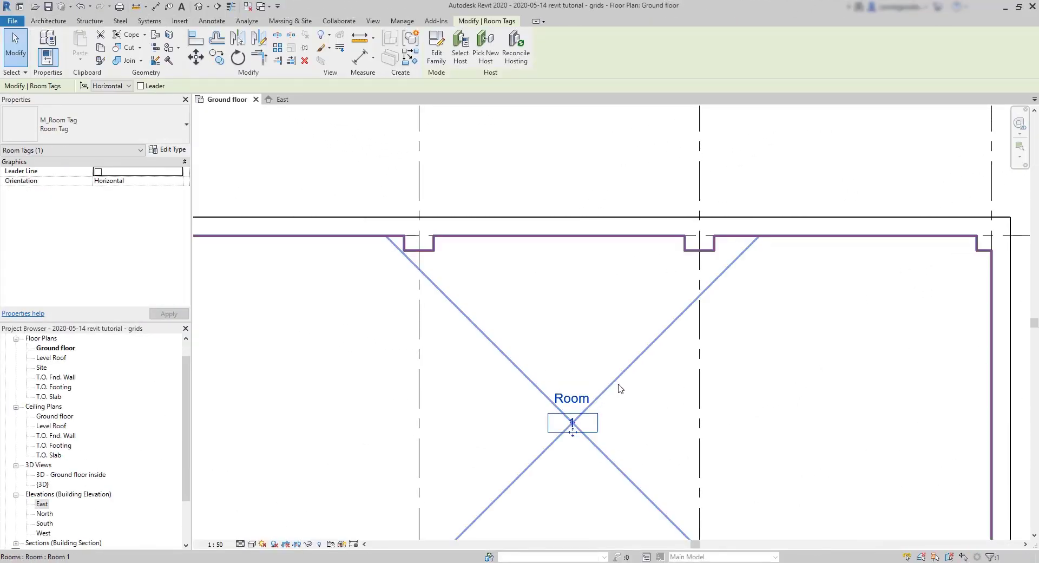
click(627, 366)
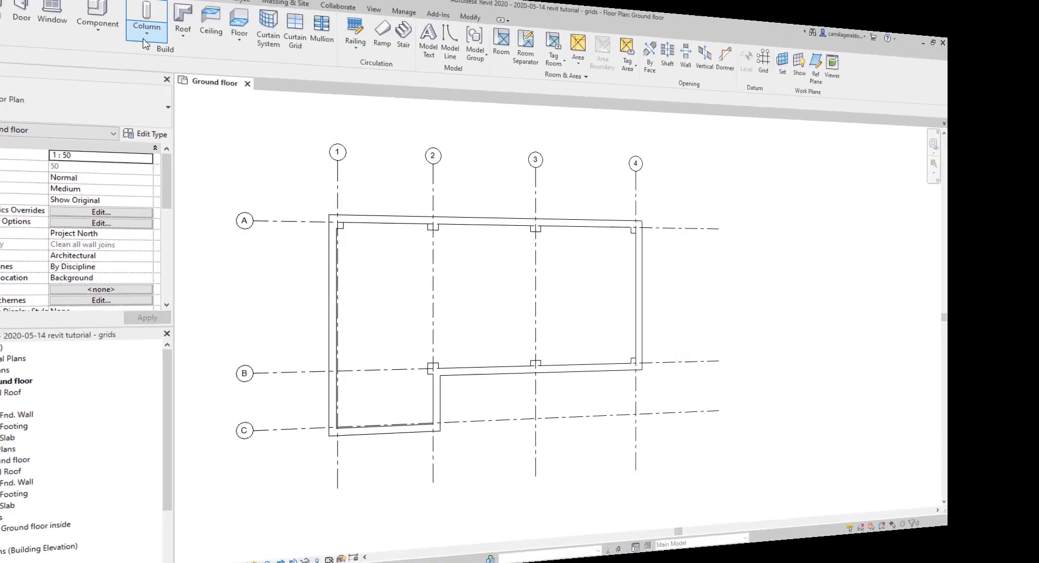
Step: Place a vertical UC305x305x97 structural column at the intersection of grids 1 and A, with its depth reaching T.O. Fnd. Wall
click(168, 54)
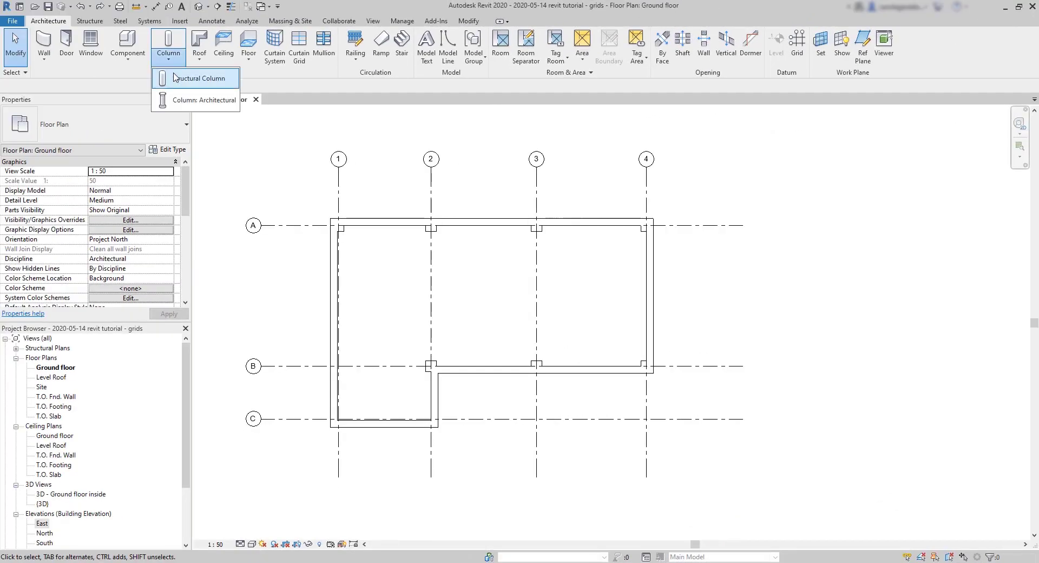
click(184, 81)
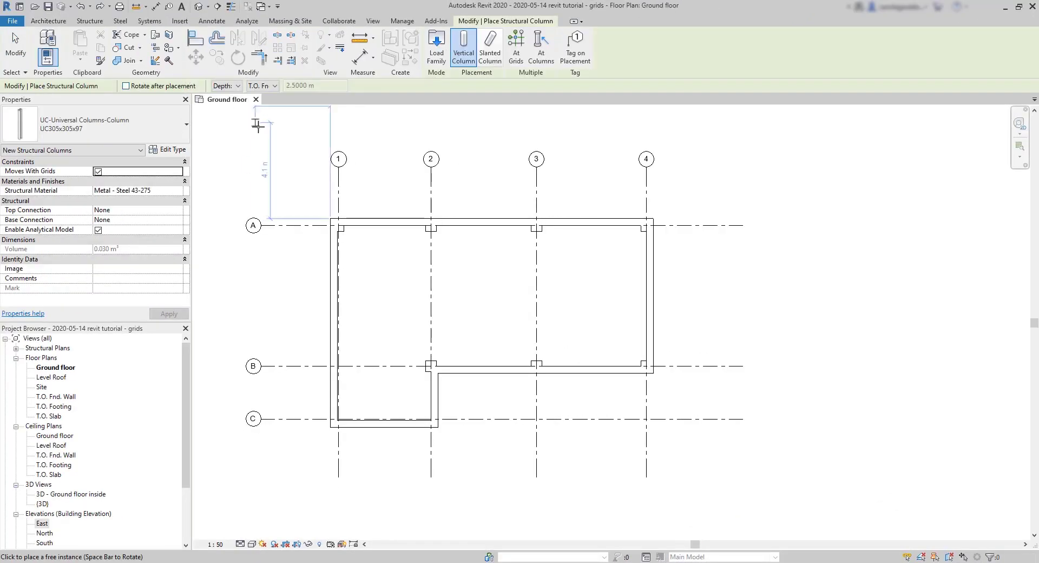
click(186, 126)
click(65, 184)
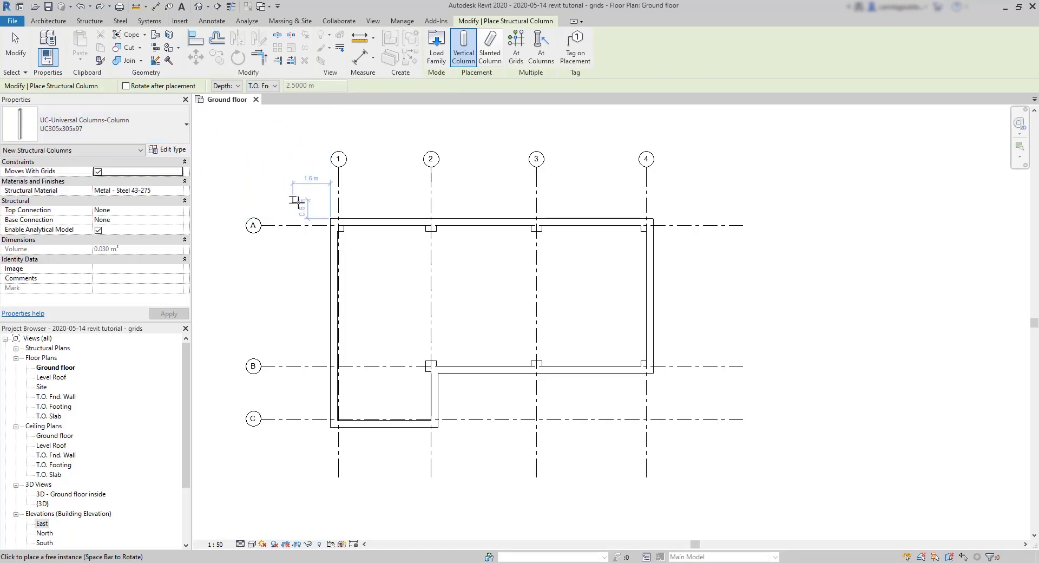
scroll(311, 213, up, 4)
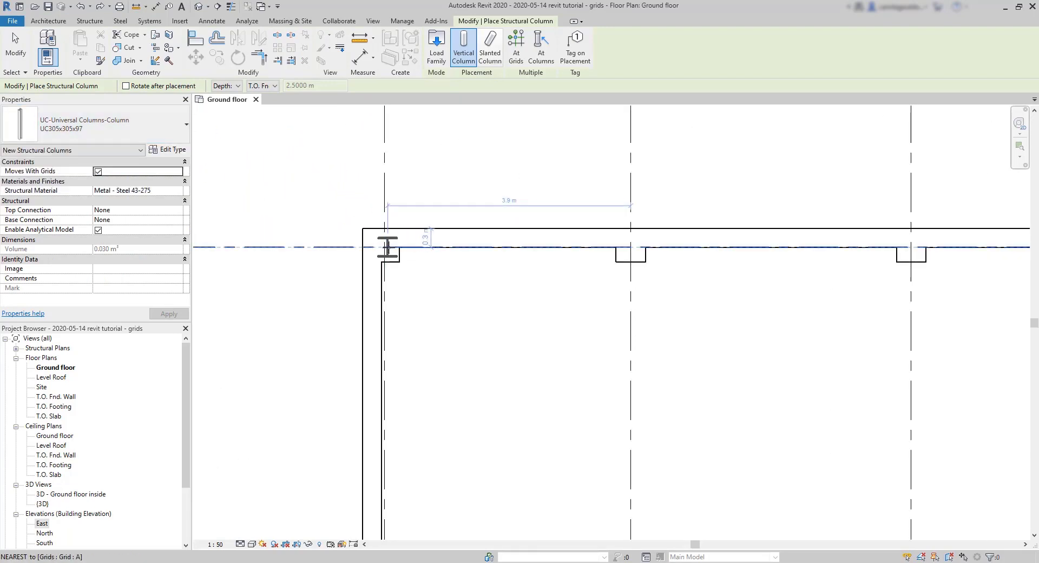
click(387, 246)
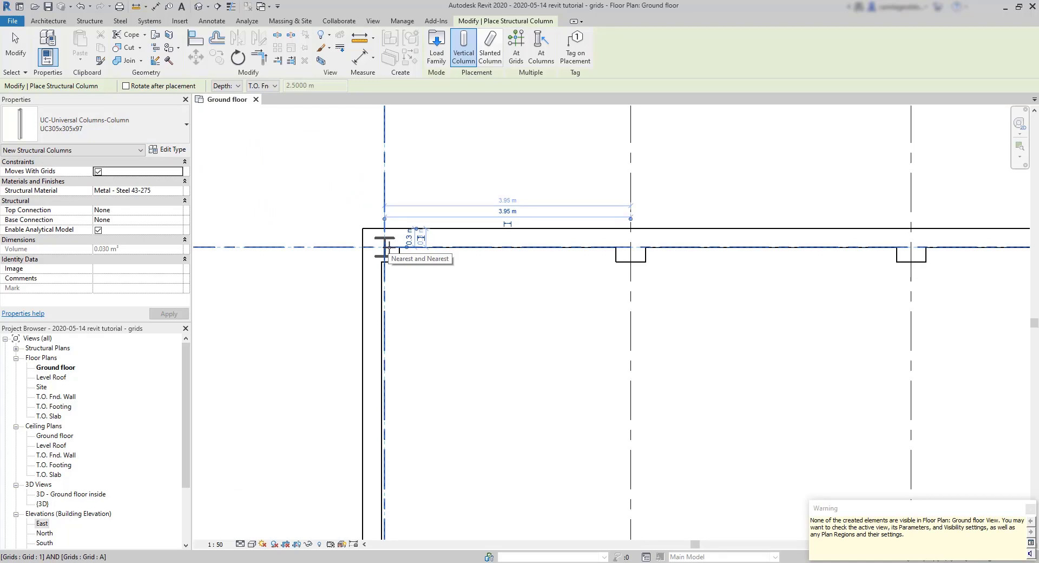
click(237, 86)
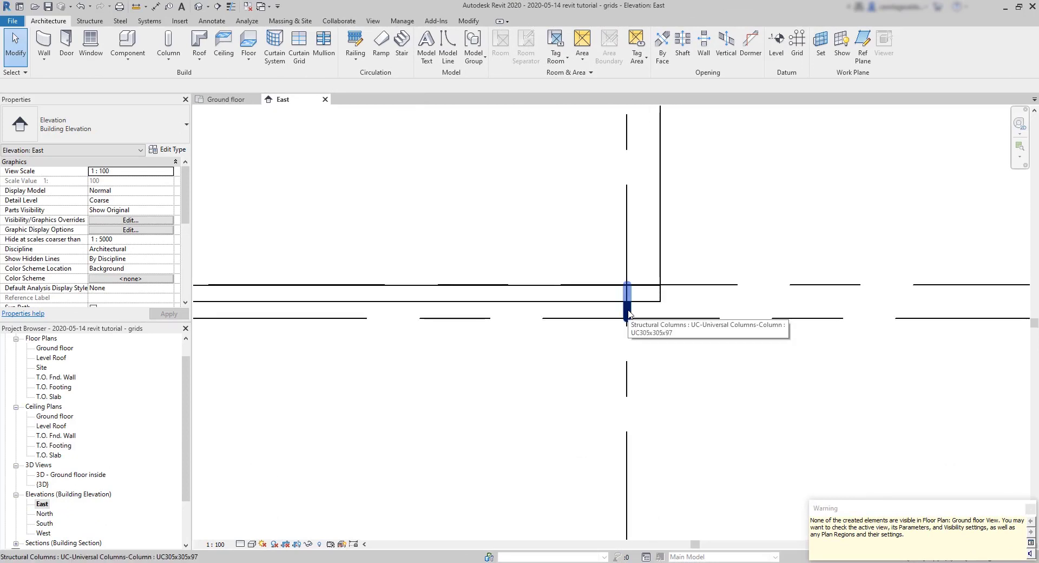
Step: Place the UC305x305x97 structural column again at grids 1 and A in the ground floor plan and dismiss the warning
scroll(630, 314, down, 3)
scroll(629, 315, down, 2)
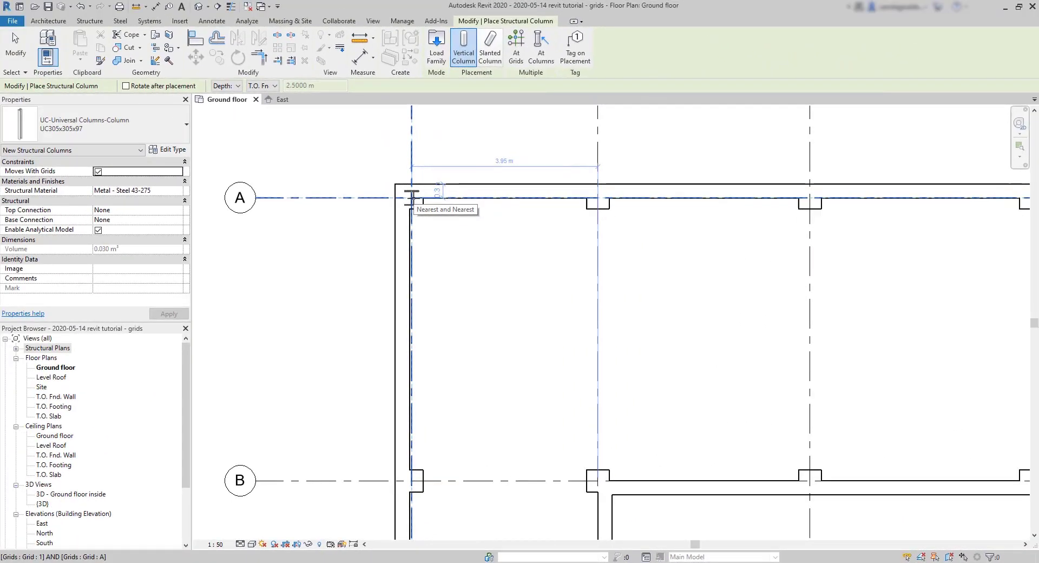
click(411, 198)
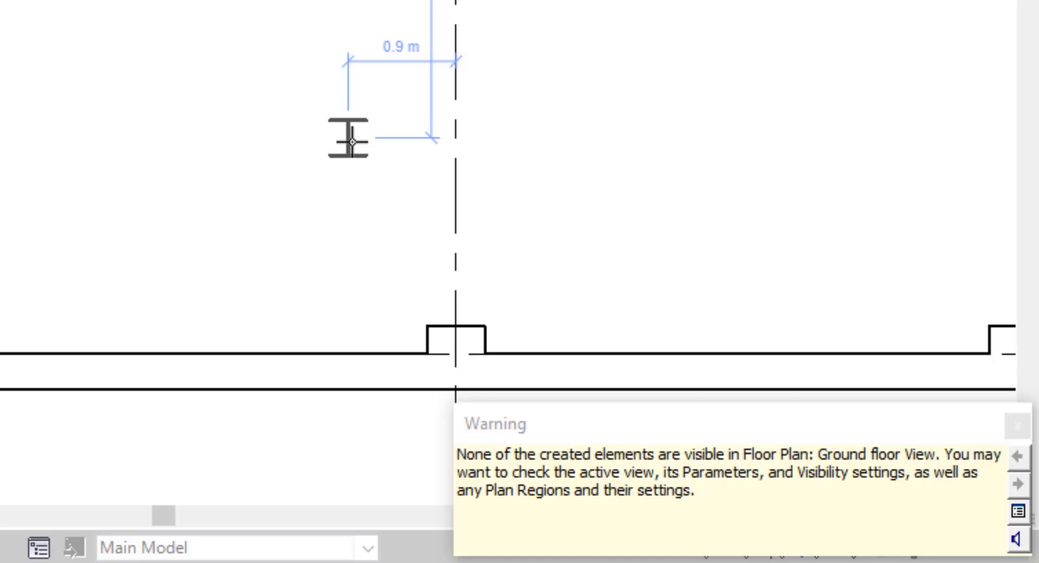
click(1016, 424)
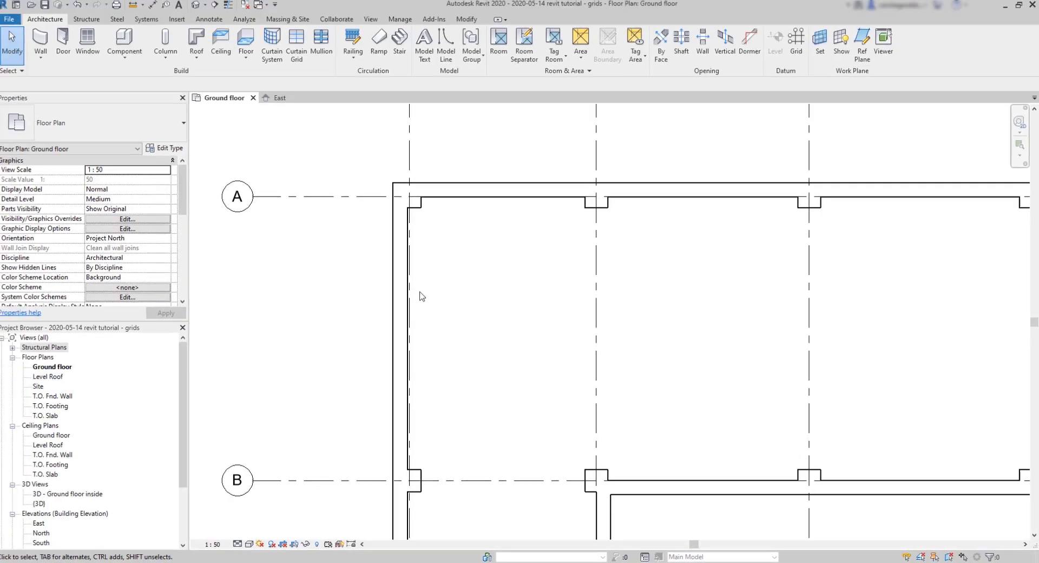
Step: Set the ground floor plan's underlay base level to T.O. Fnd. Wall
drag(185, 184, 193, 228)
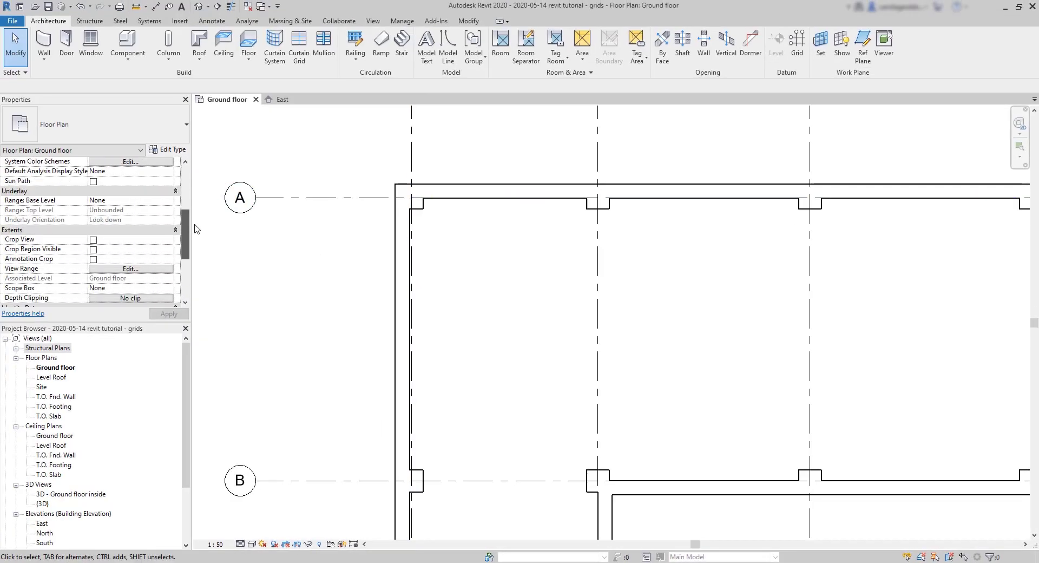
click(171, 201)
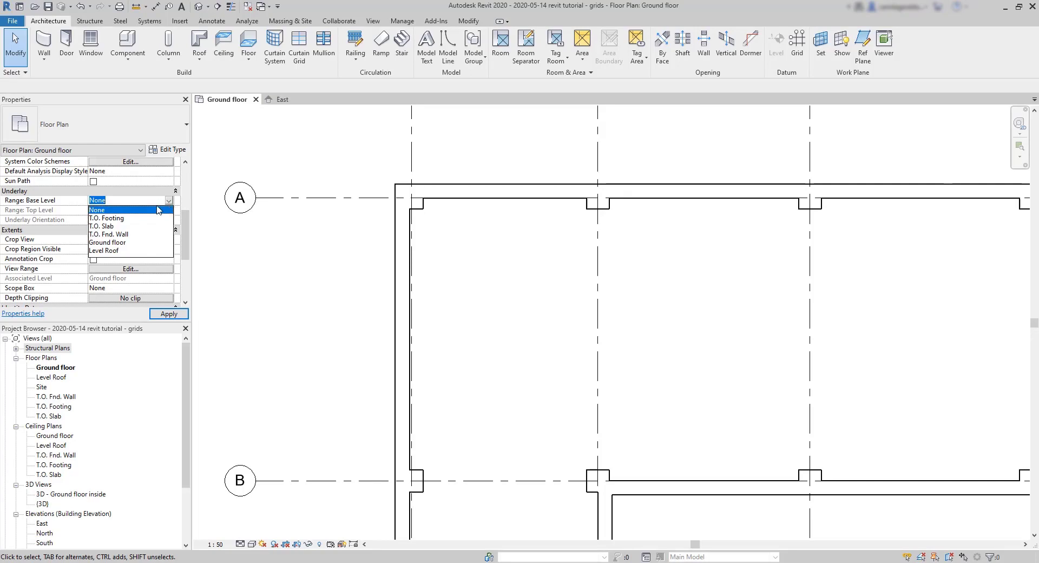
click(121, 234)
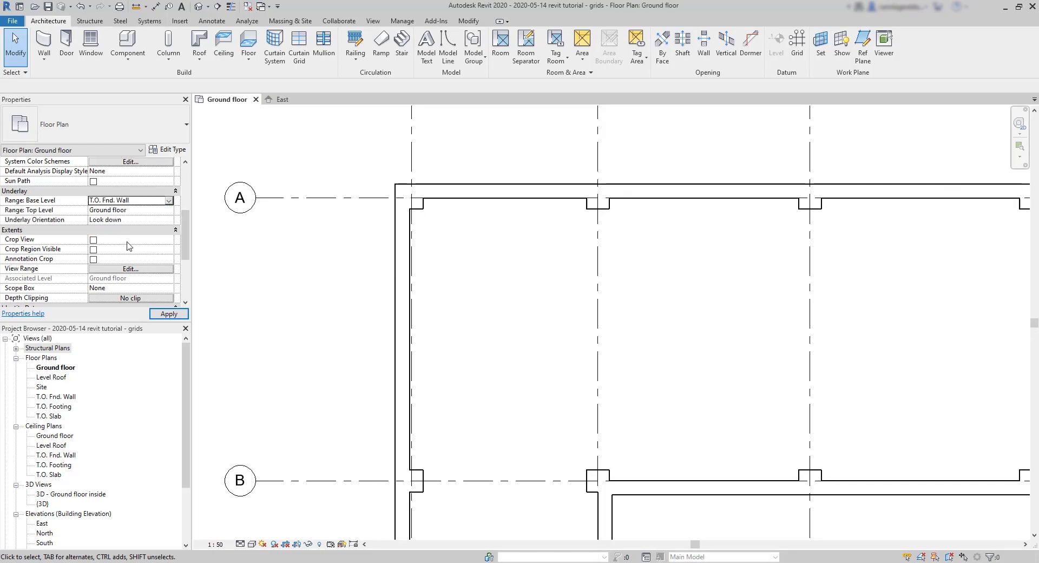
Step: Apply the underlay change and place vertical UC305x305x97 structural columns at all the architectural columns, with depth to T.O. Fnd. Wall
click(164, 314)
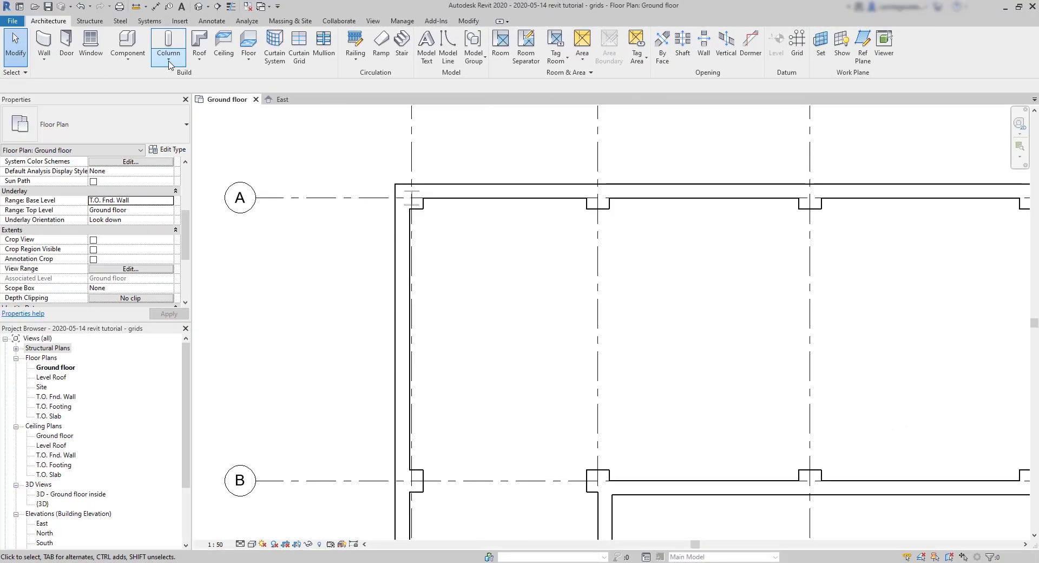
click(152, 47)
click(186, 77)
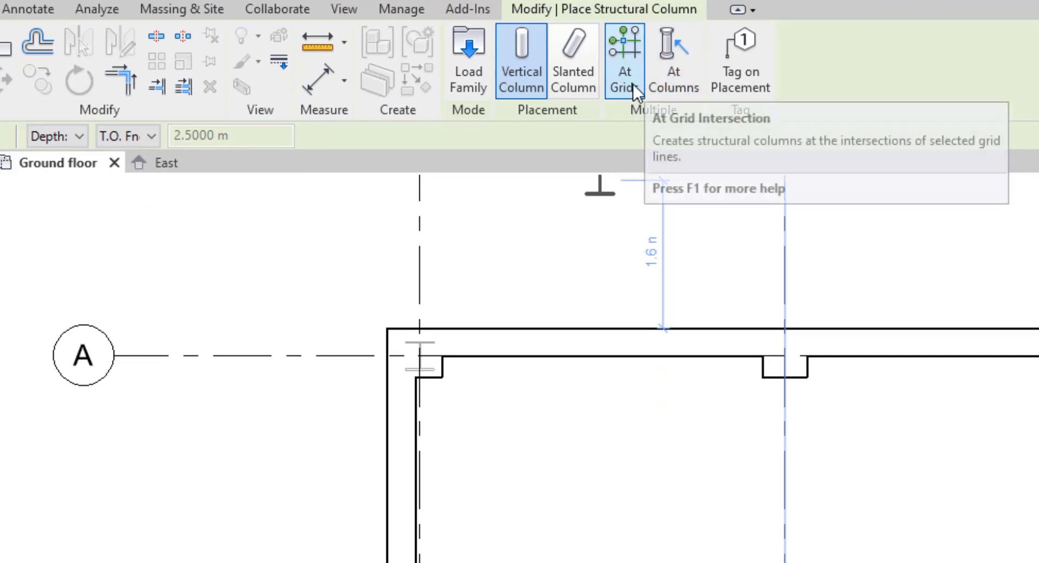
scroll(608, 209, down, 4)
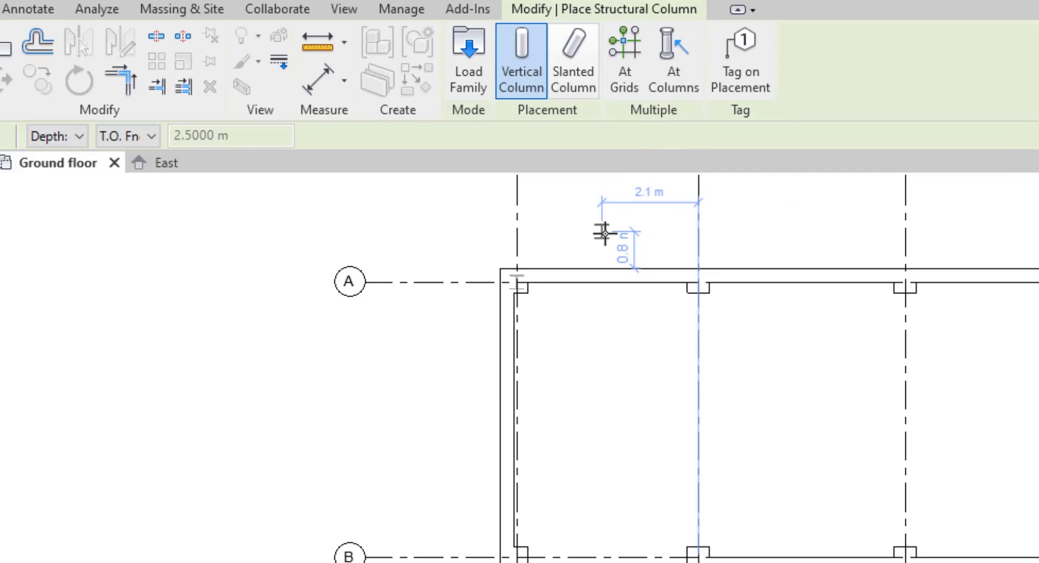
click(675, 63)
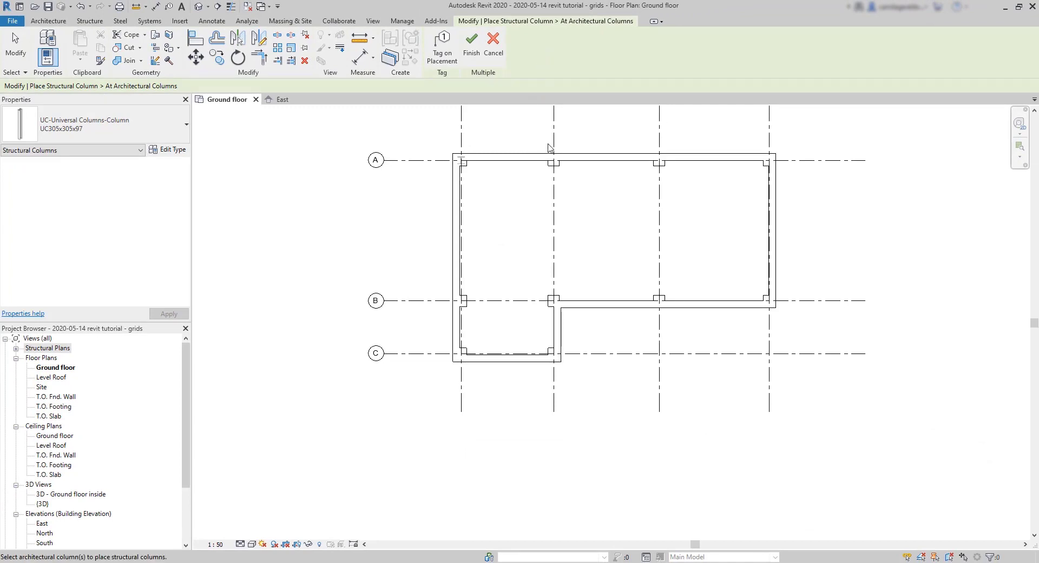
click(554, 163)
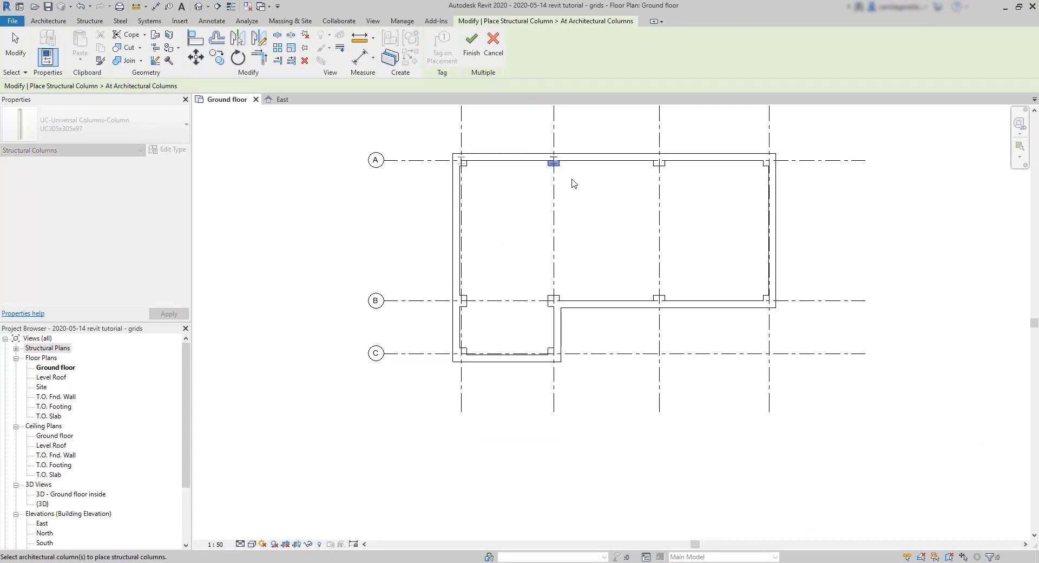
drag(860, 409, 421, 131)
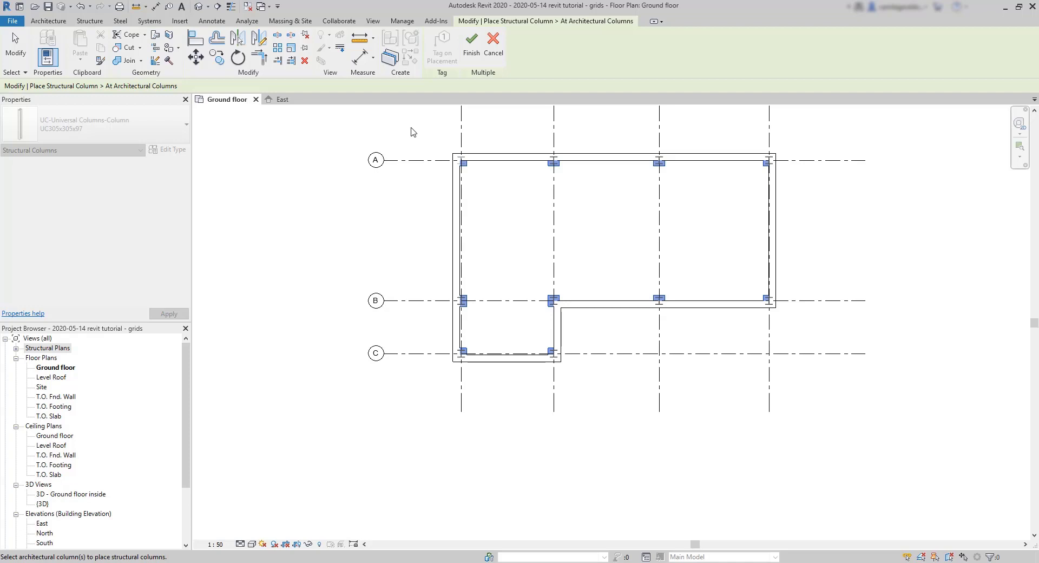
click(479, 51)
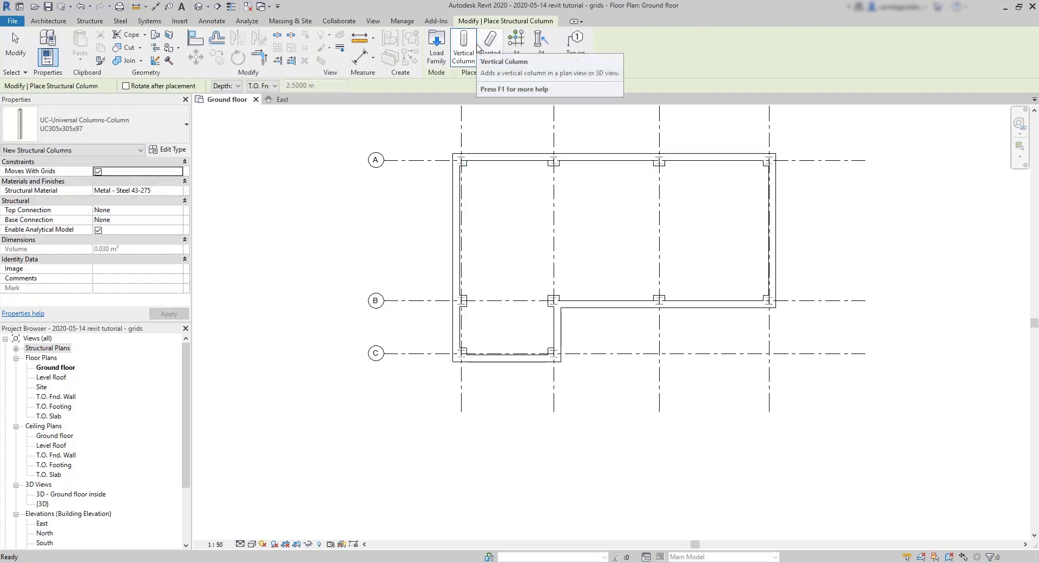
click(475, 48)
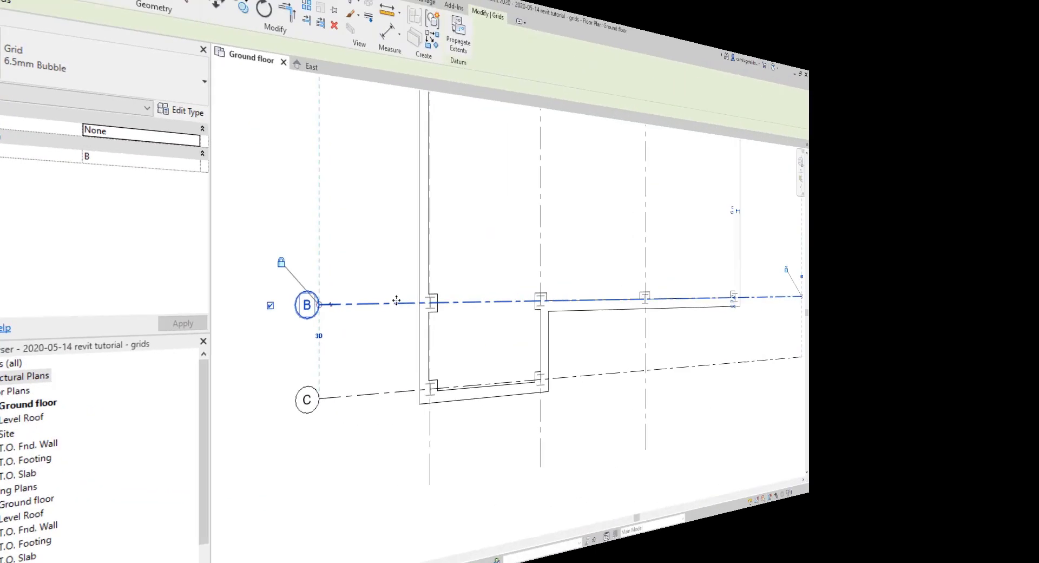
Step: Try moving grid B toward grid A to test whether the columns follow it, and undo the move
drag(372, 302, 371, 213)
click(495, 258)
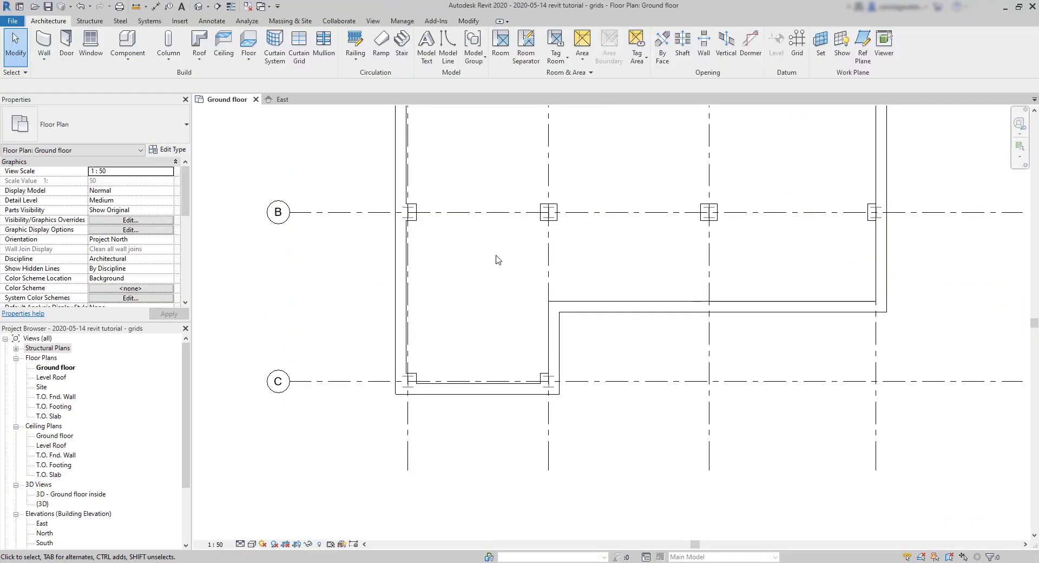
key(ctrl+z)
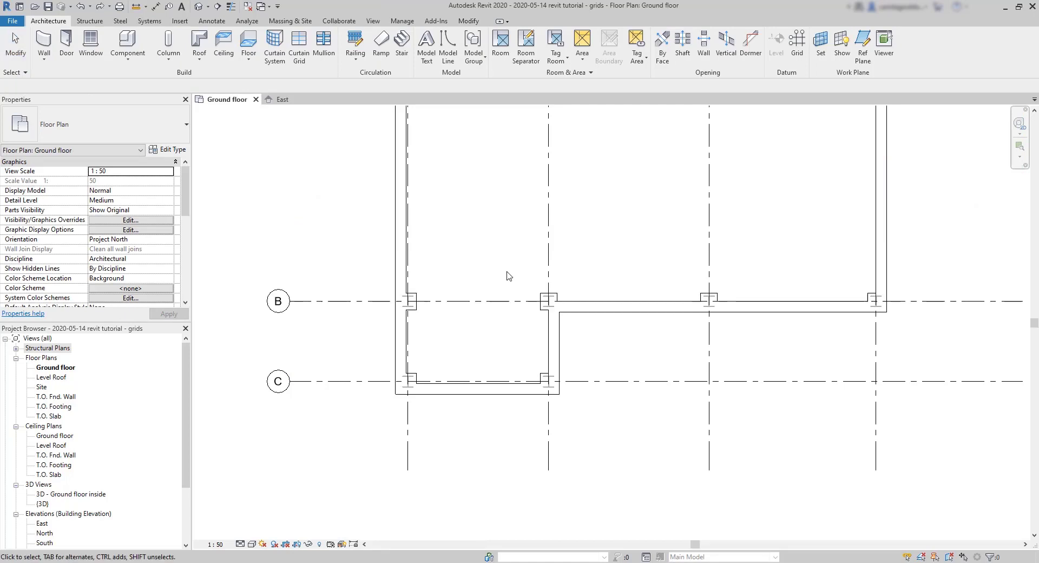
scroll(511, 274, down, 2)
middle_drag(579, 242, 563, 303)
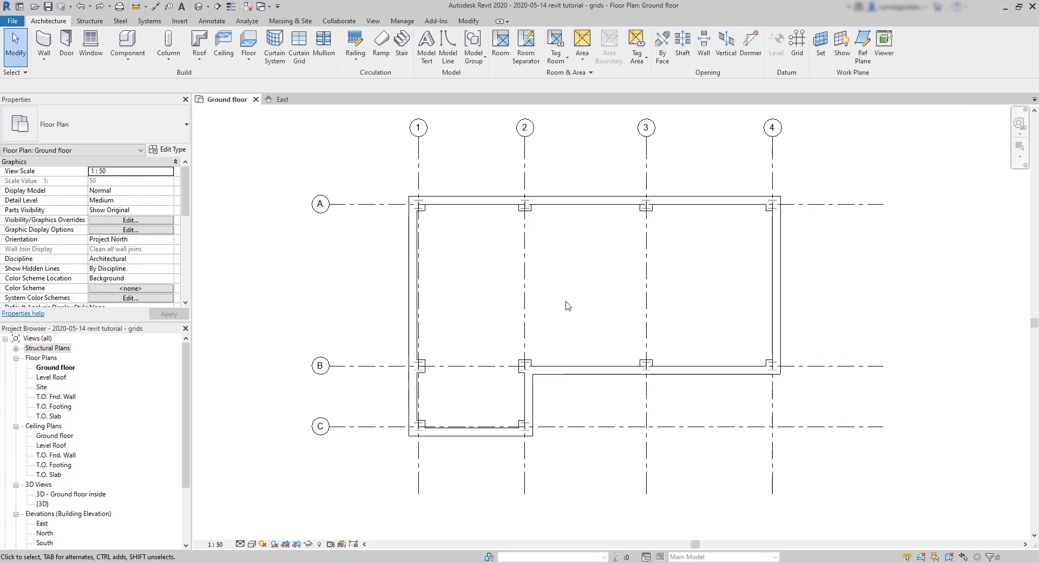